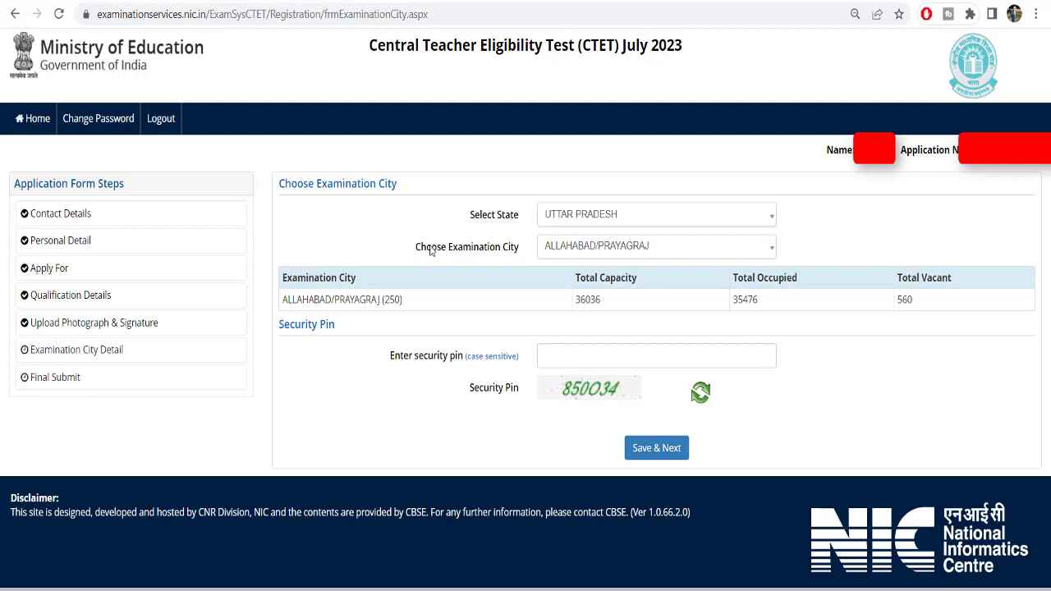
Try VARANASI as the examination city and check its vacant seat count
drag(432, 249, 422, 249)
double_click(903, 299)
click(808, 298)
click(645, 247)
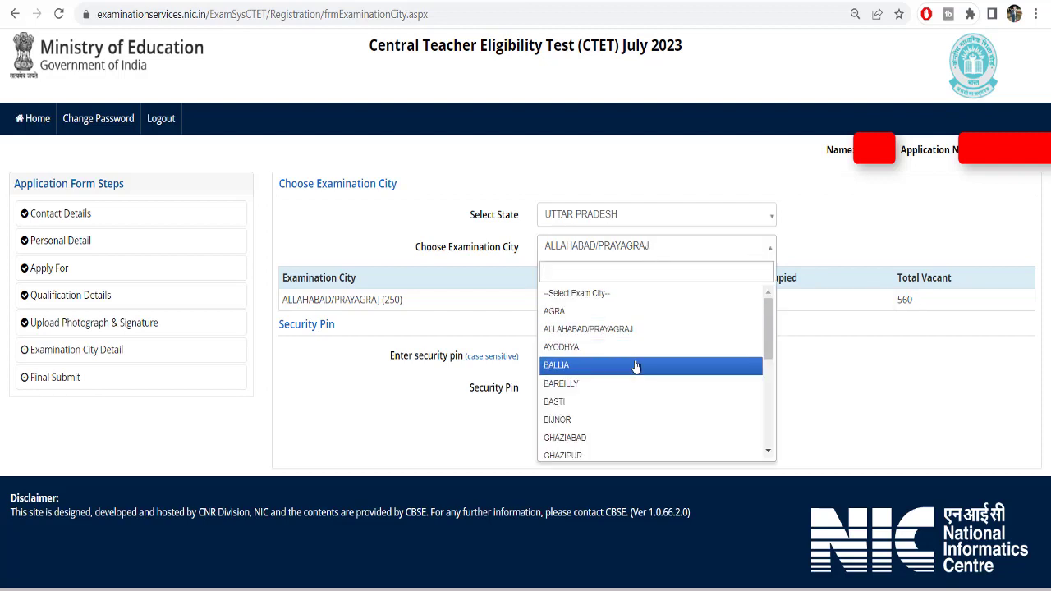
scroll(635, 367, down, 5)
click(575, 452)
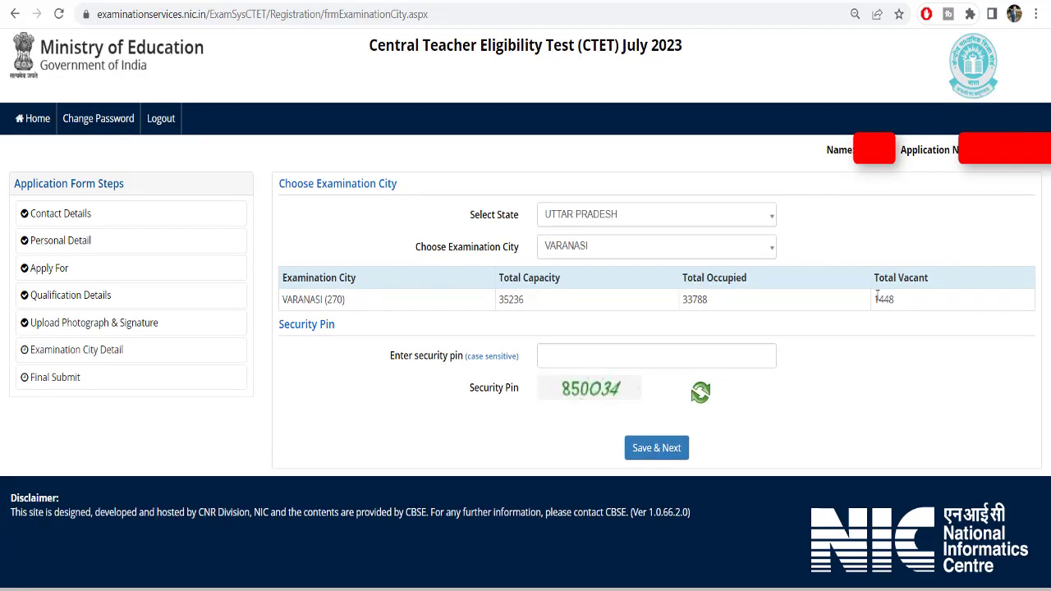
double_click(882, 299)
Switch the examination city to LUCKNOW and highlight its 7441 vacant seats
click(581, 247)
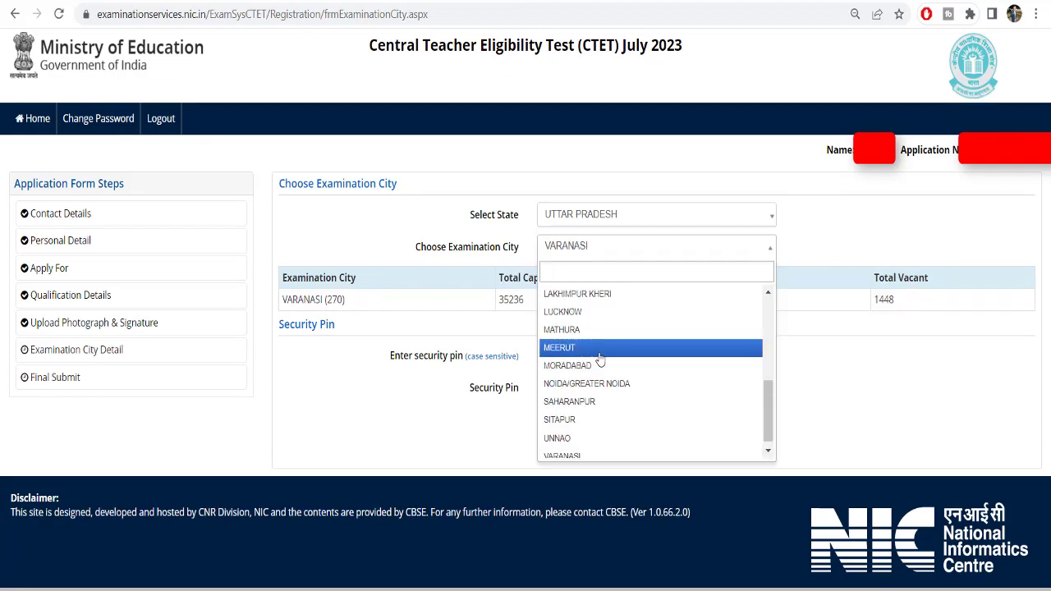
click(585, 312)
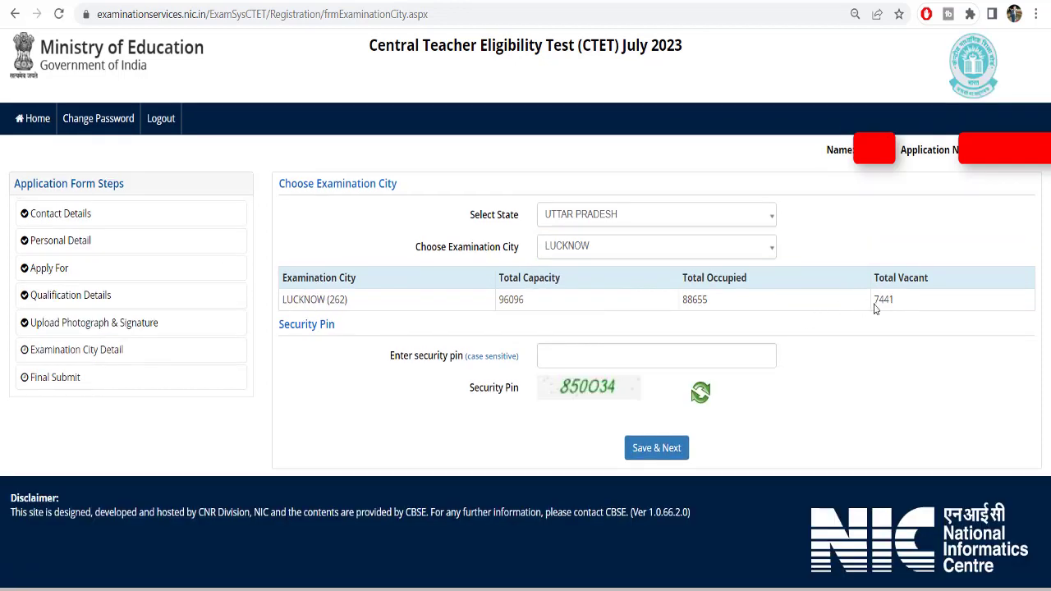
double_click(883, 299)
click(879, 301)
Review the Applying For section of the Apply For step, then return to Examination City Detail
click(65, 273)
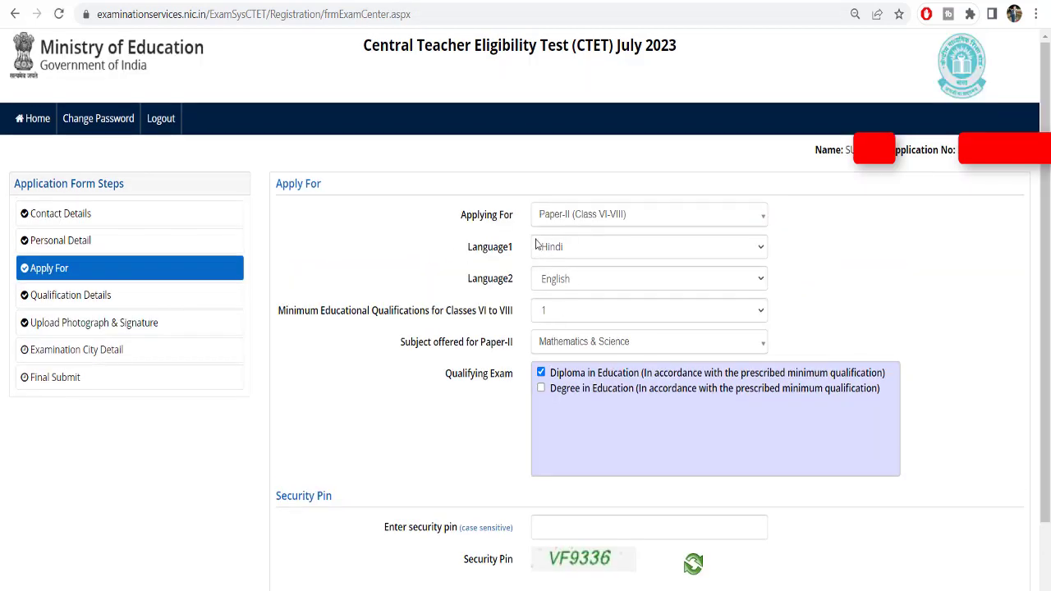
drag(465, 215, 569, 228)
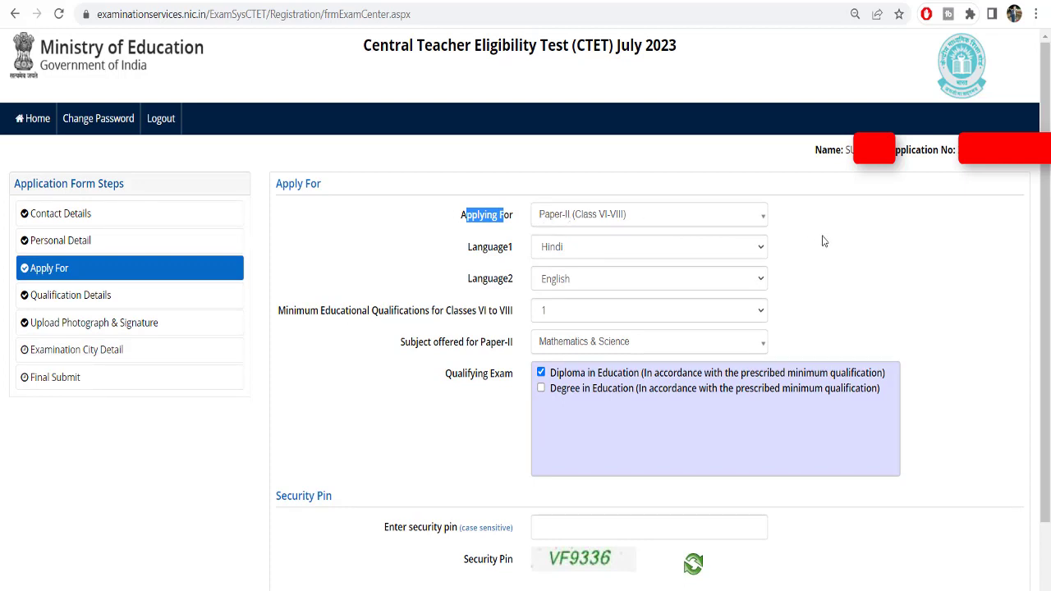
click(69, 351)
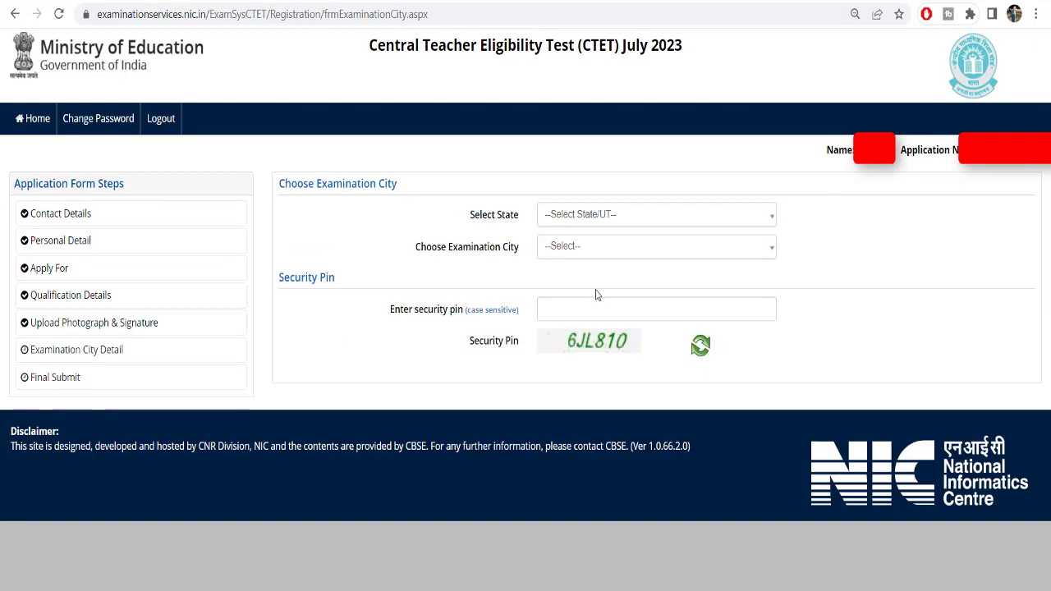
Set the state to UTTAR PRADESH
click(600, 215)
scroll(603, 352, down, 10)
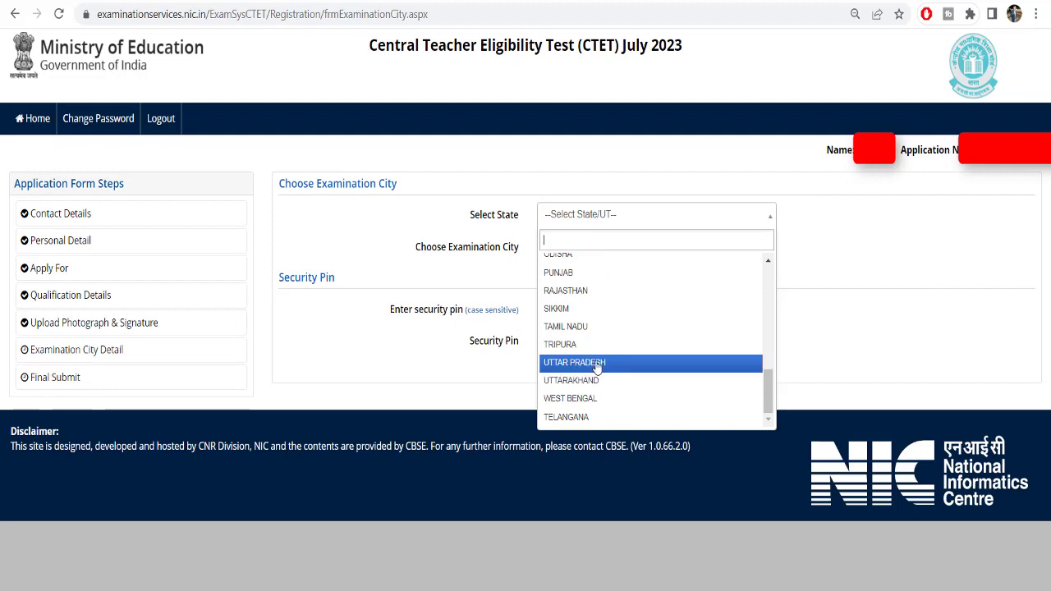
scroll(570, 293, up, 5)
scroll(583, 328, down, 5)
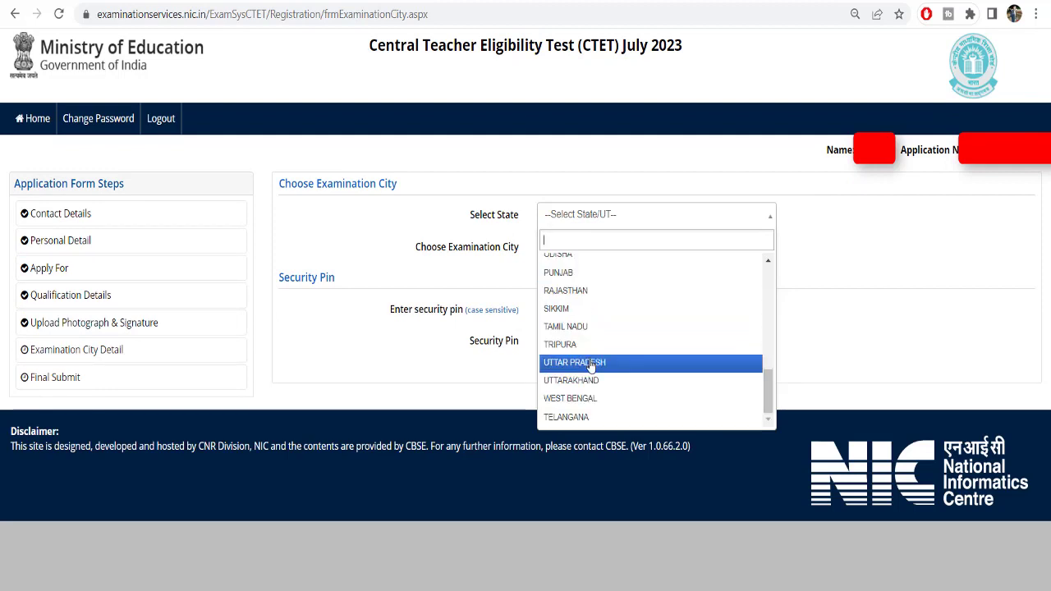
click(592, 362)
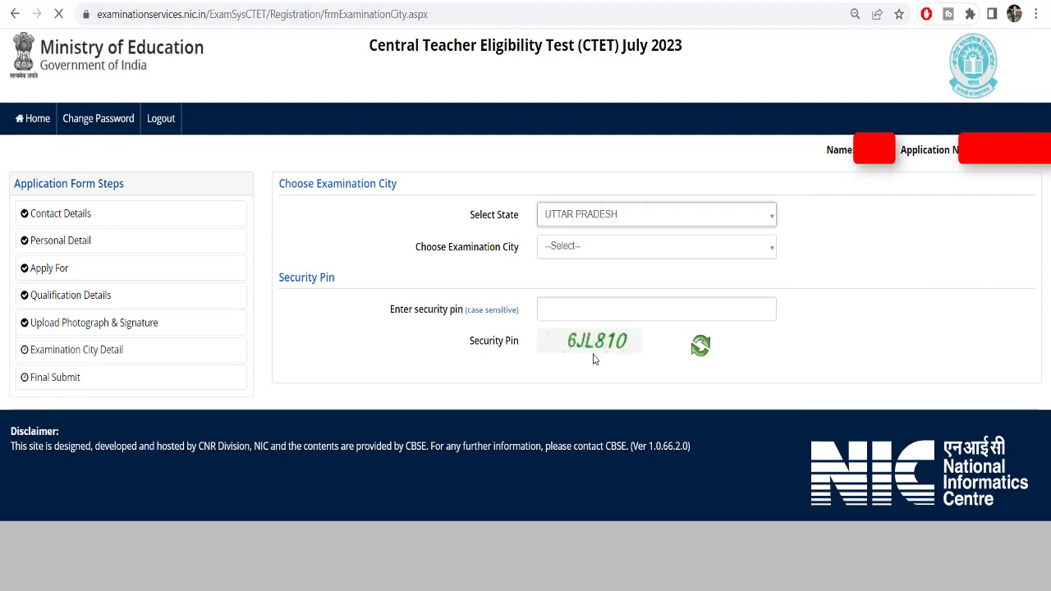
Compare the cities AGRA, AYODHYA, BALLIA and BAREILLY as the examination city
click(585, 254)
click(566, 309)
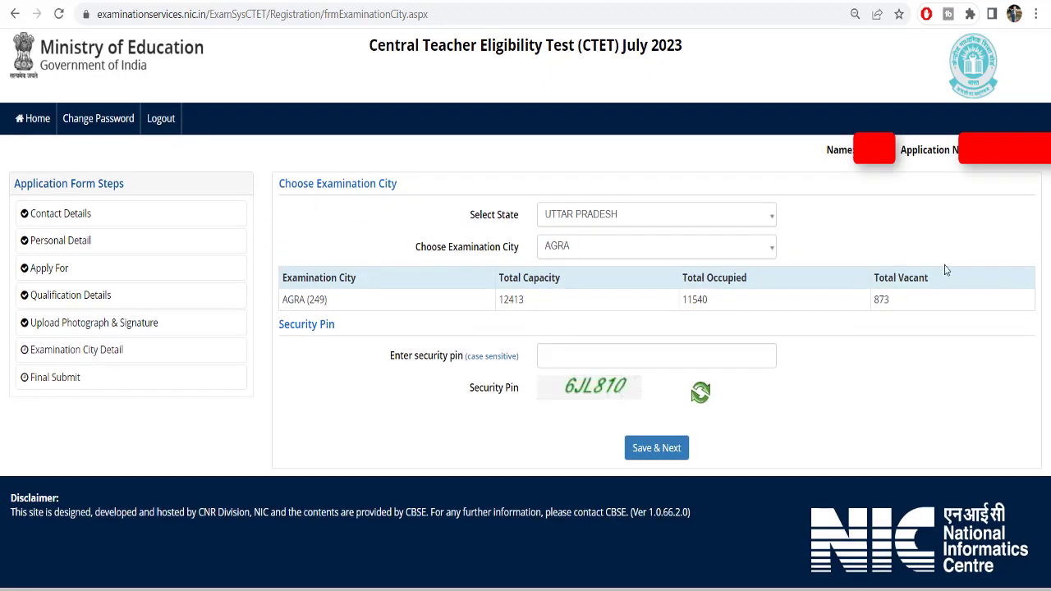
click(591, 250)
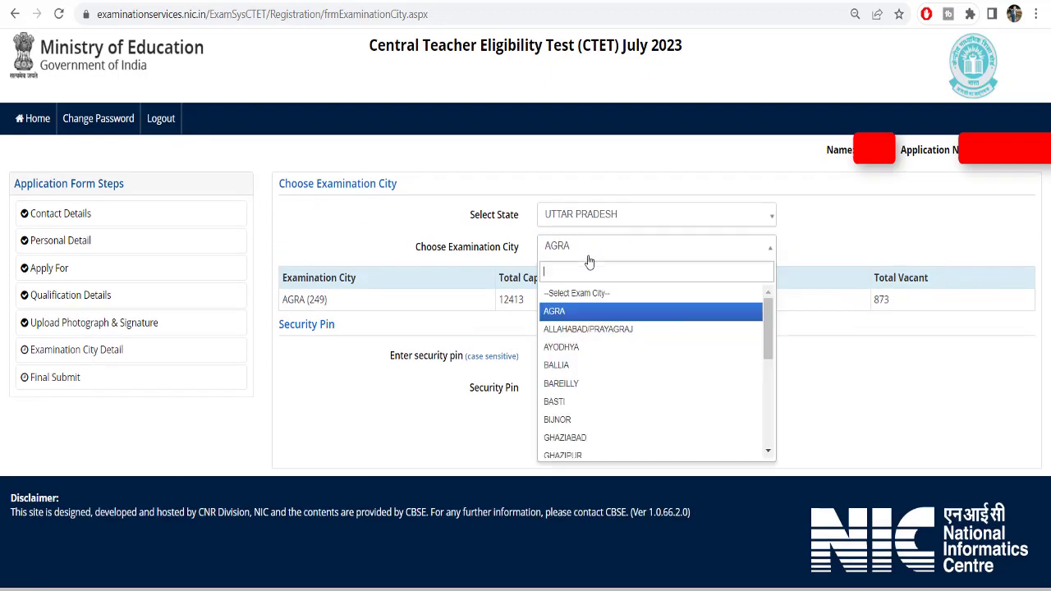
click(559, 347)
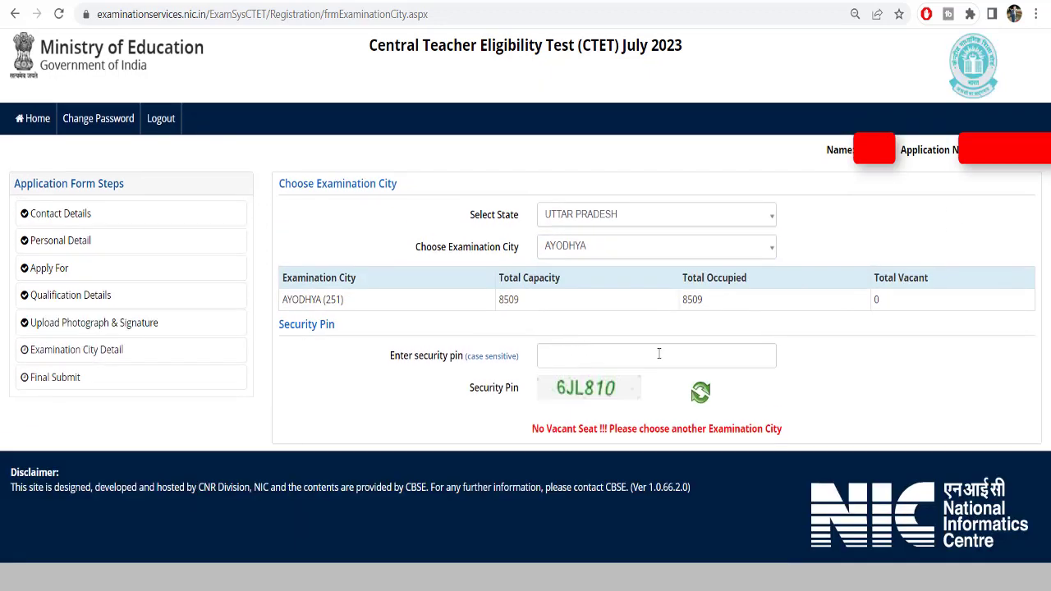
click(594, 250)
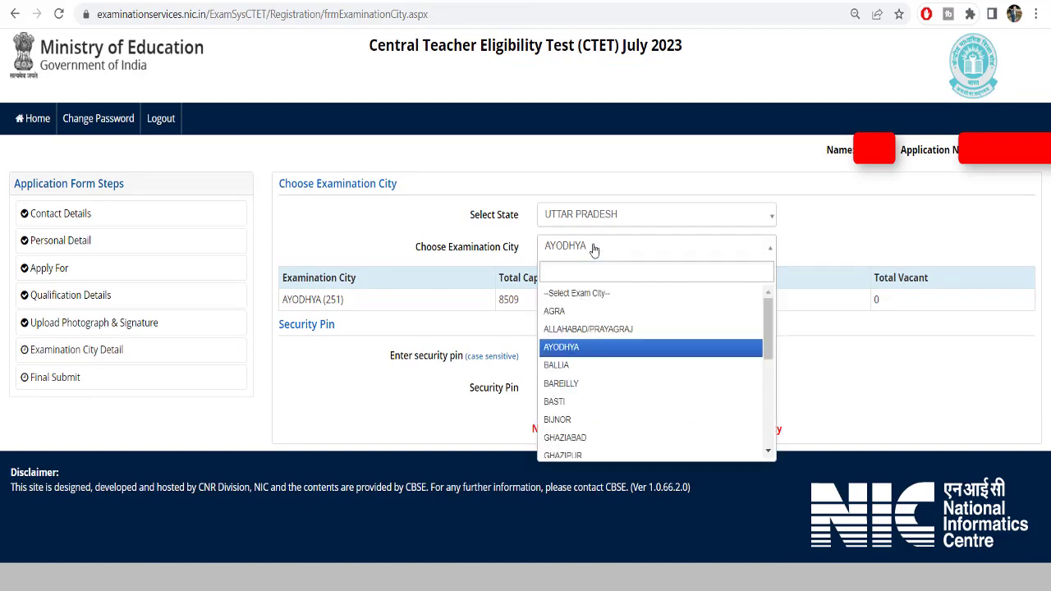
click(558, 365)
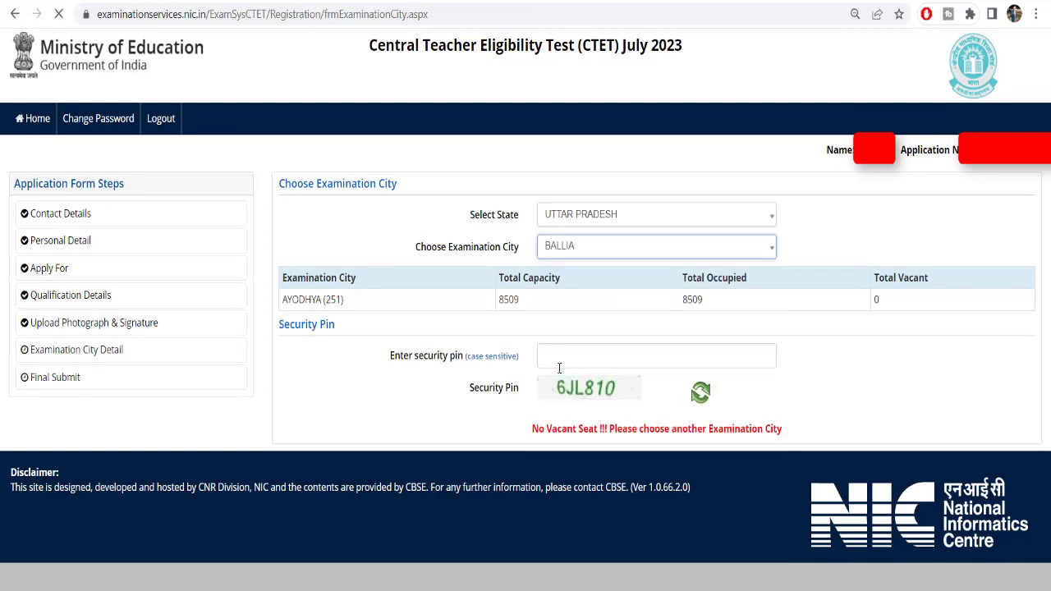
click(567, 247)
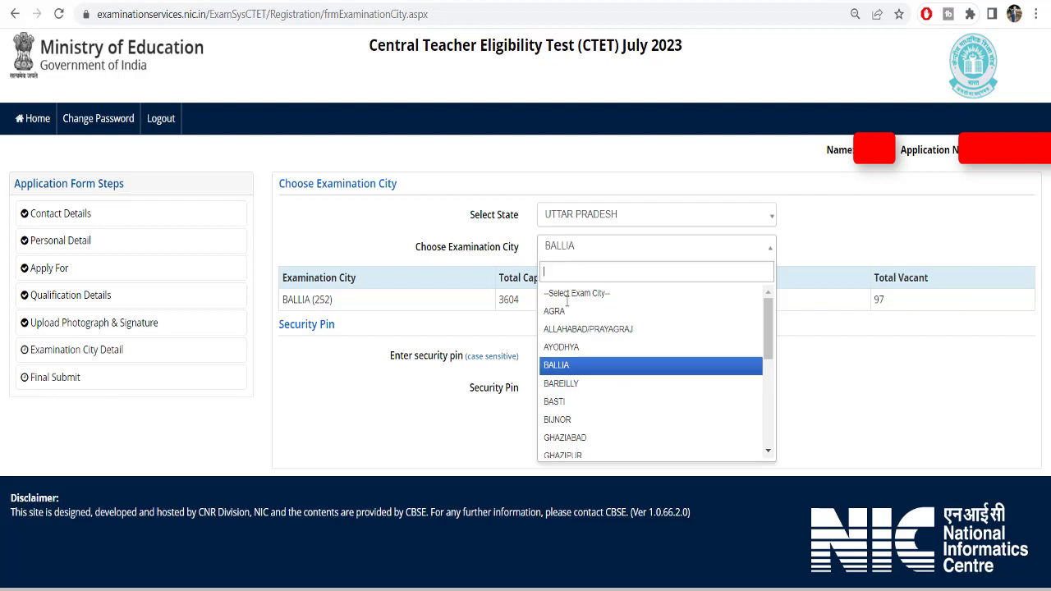
click(562, 384)
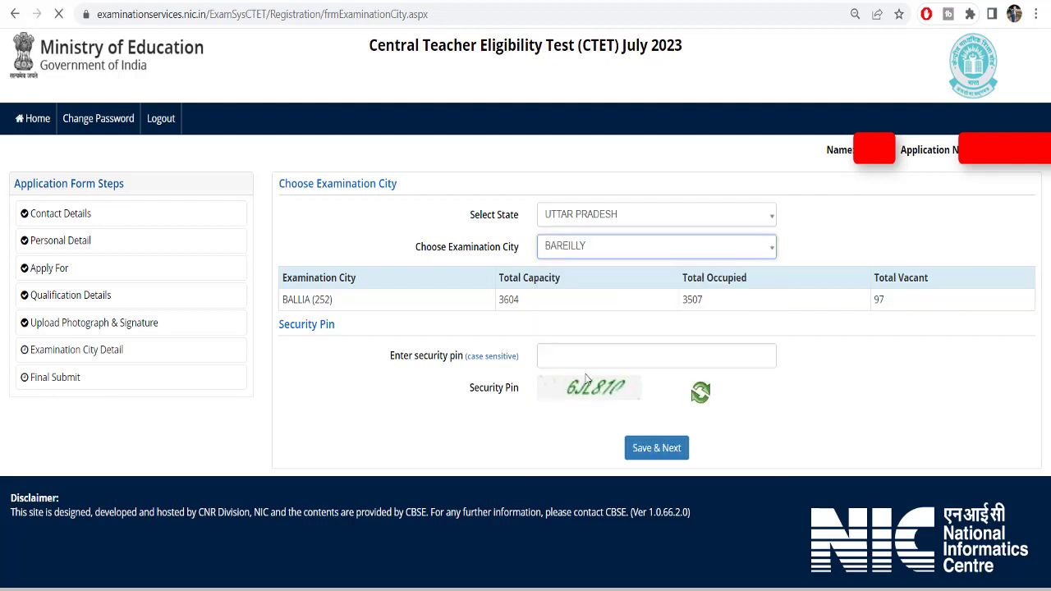
Choose BASTI as the examination city and highlight its 247 vacant seats
click(593, 254)
click(583, 397)
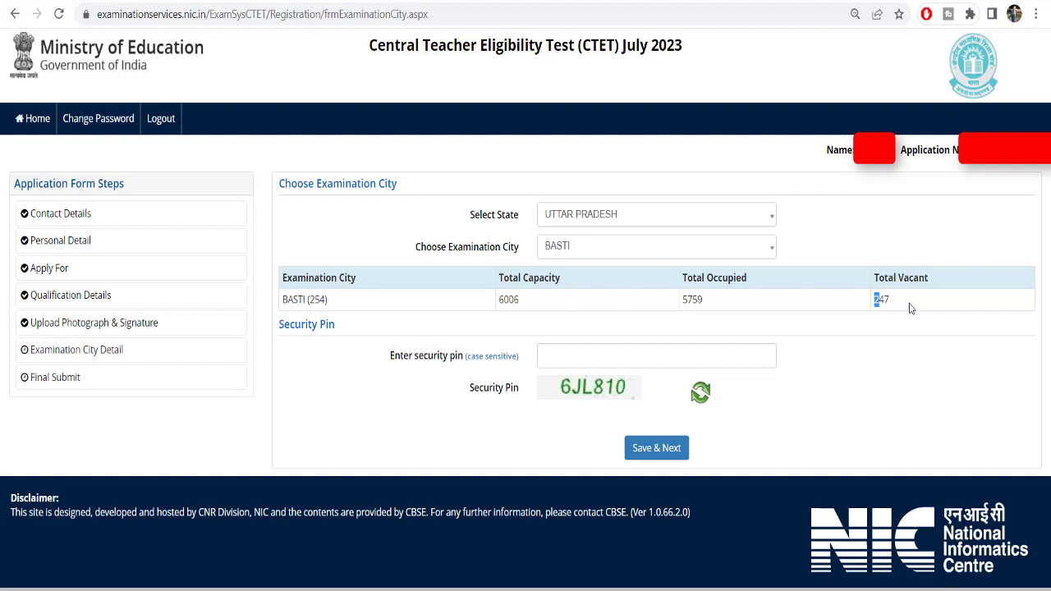
double_click(883, 299)
drag(415, 253, 524, 259)
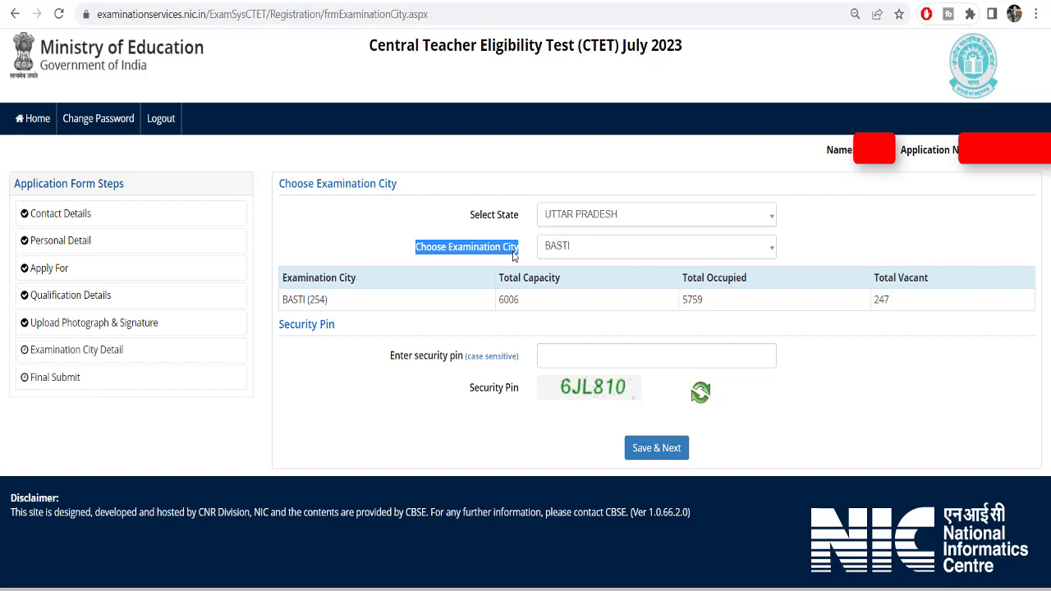
Compare BIJNOR, GHAZIABAD, GHAZIPUR and GORAKHPUR as examination cities in the capacity table
click(513, 257)
drag(870, 300, 899, 301)
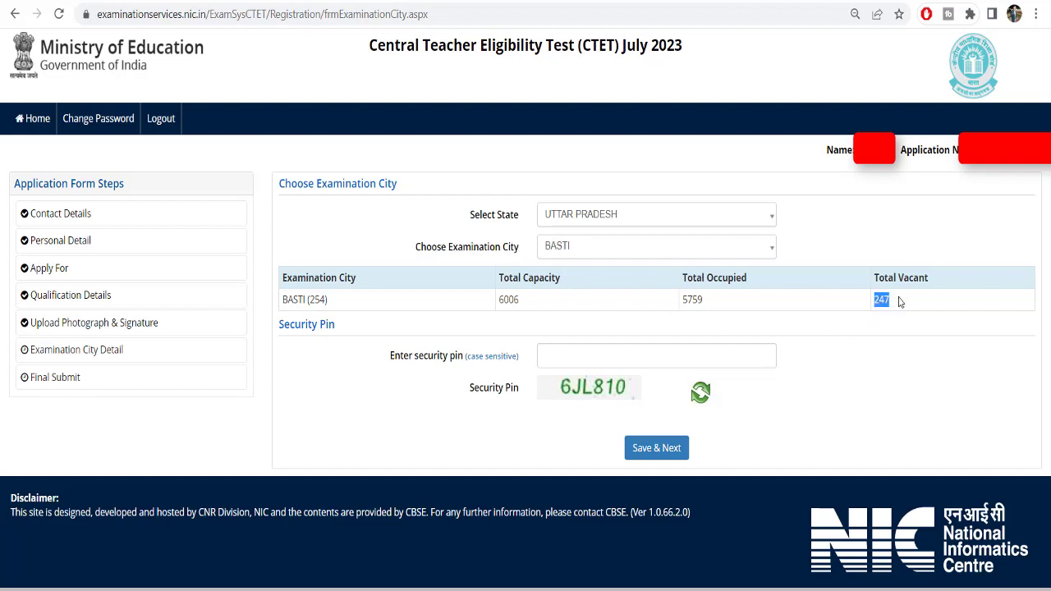
click(574, 253)
click(574, 421)
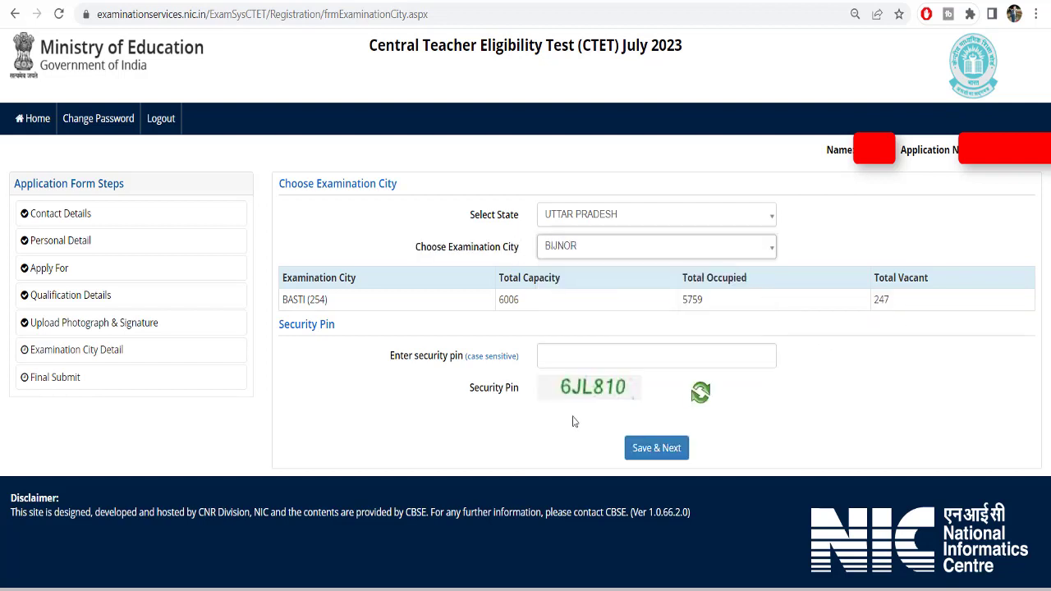
click(593, 251)
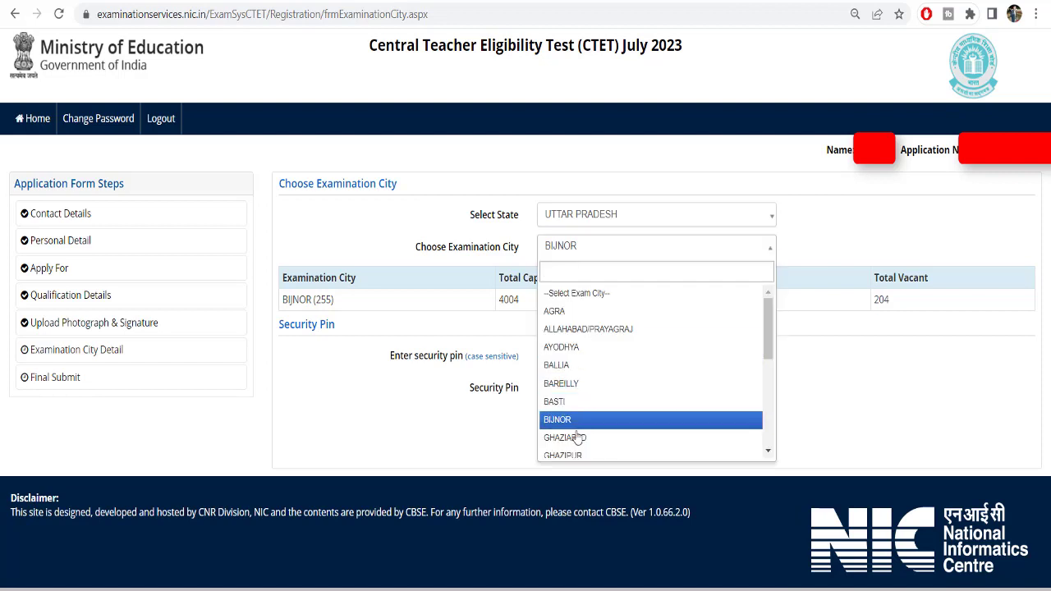
click(578, 436)
click(577, 245)
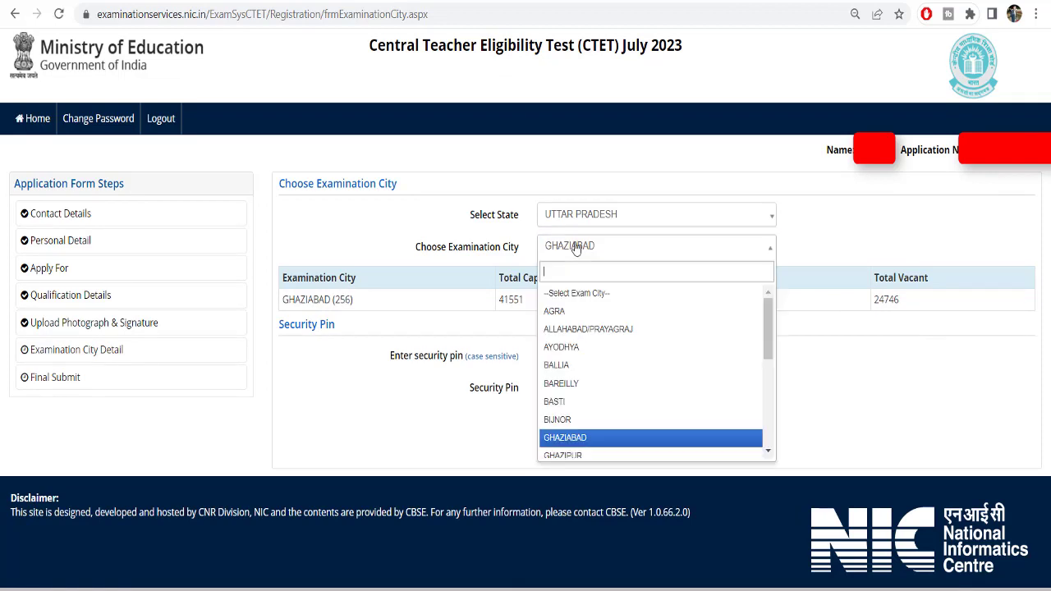
scroll(589, 348, down, 2)
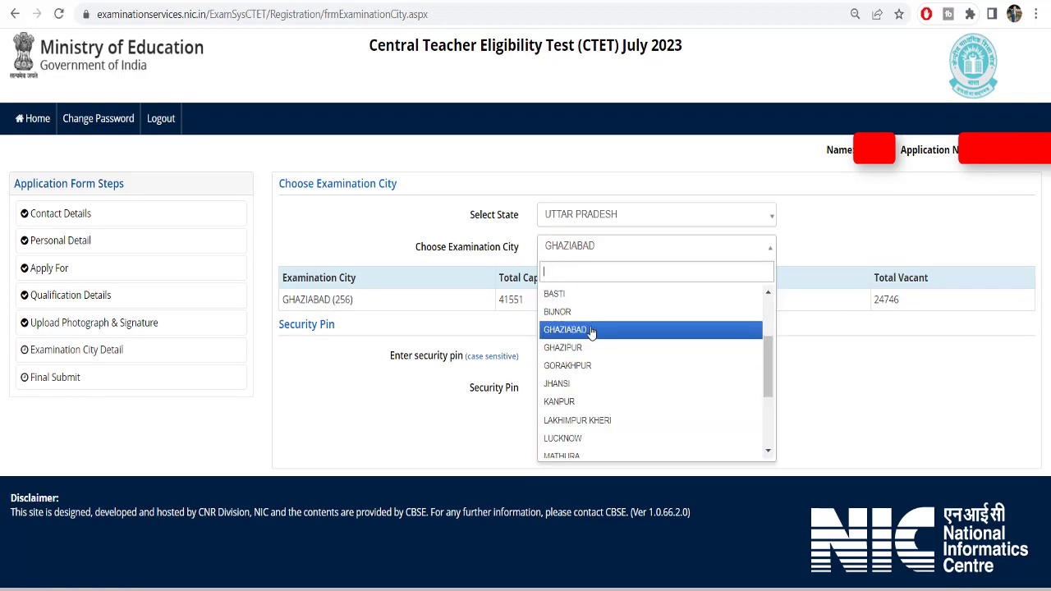
click(582, 348)
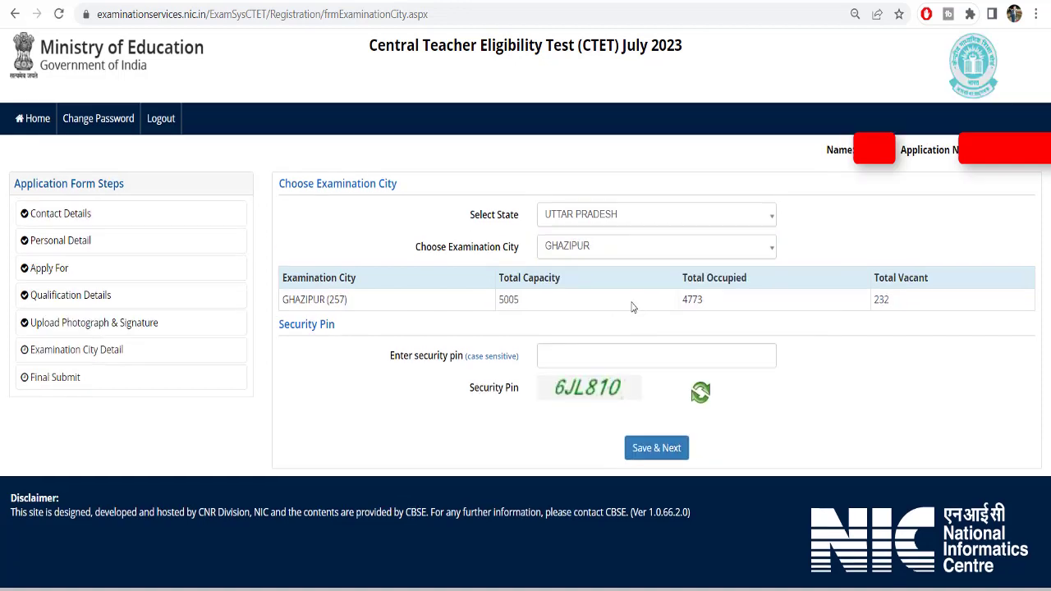
click(591, 255)
scroll(610, 387, down, 2)
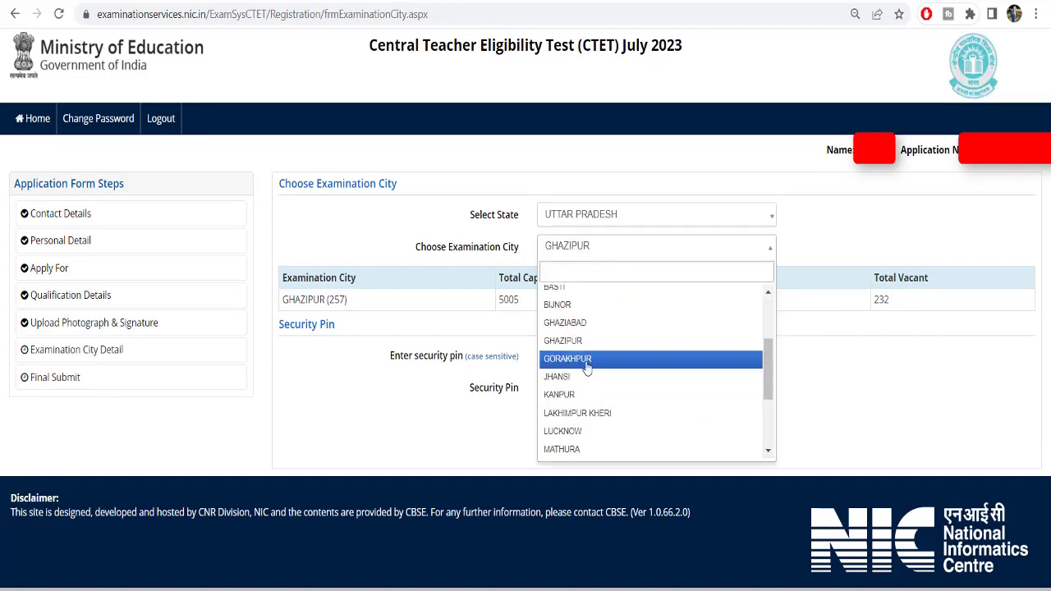
click(582, 360)
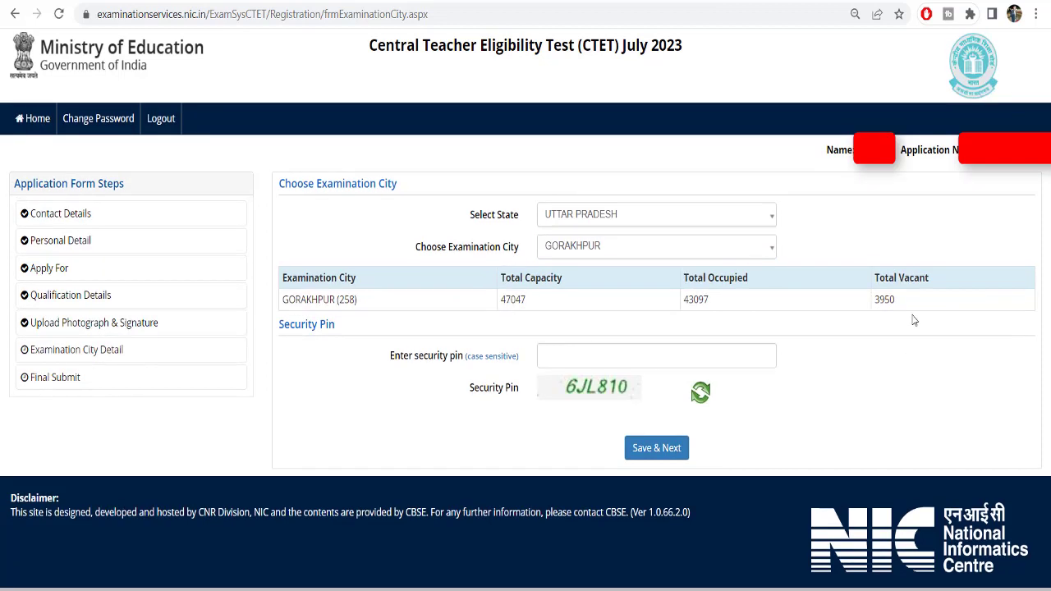
Select UNNAO as the examination city and highlight its Total Vacant figure
click(612, 249)
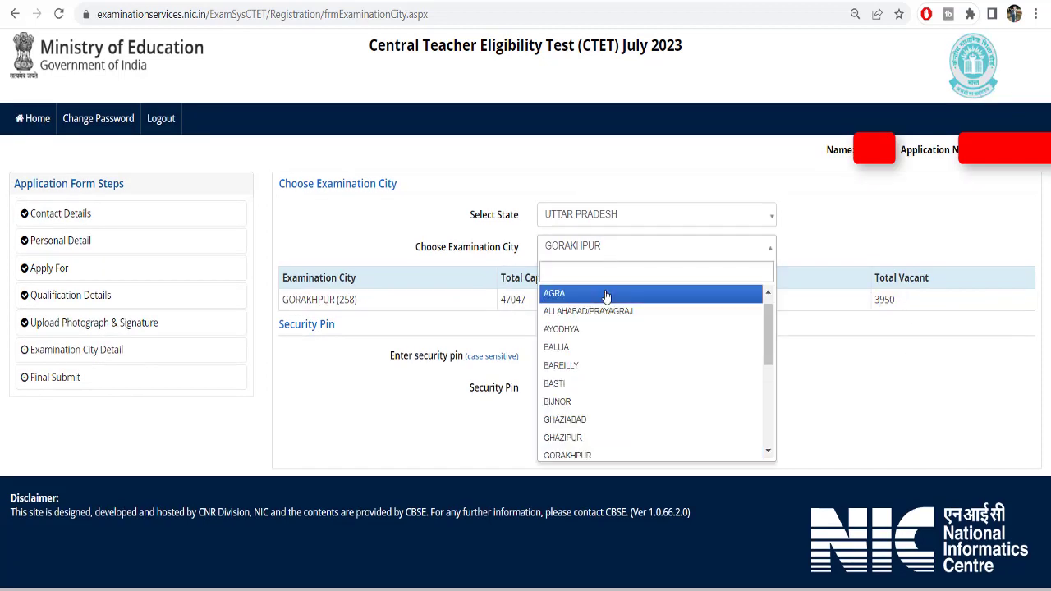
scroll(585, 392, down, 2)
scroll(586, 431, down, 2)
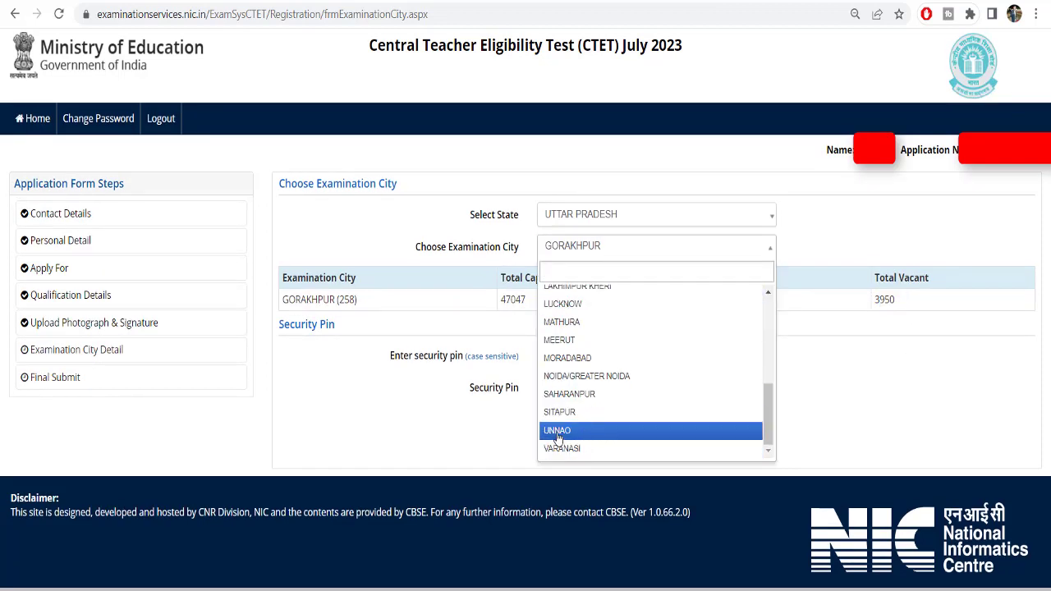
click(562, 432)
drag(878, 300, 894, 305)
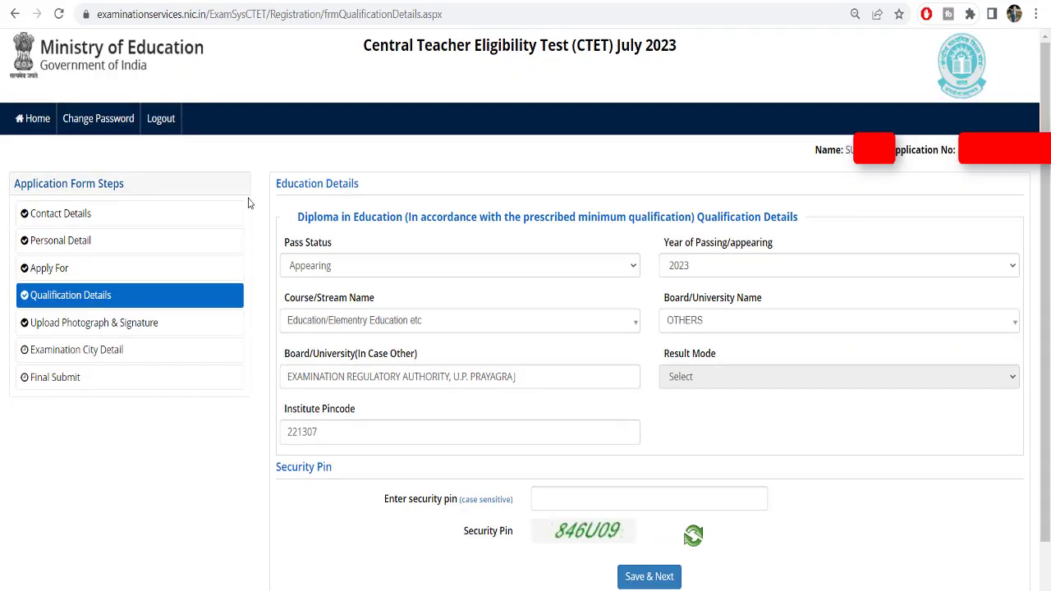
Return to the Apply For step and open the Applying For paper list
click(85, 277)
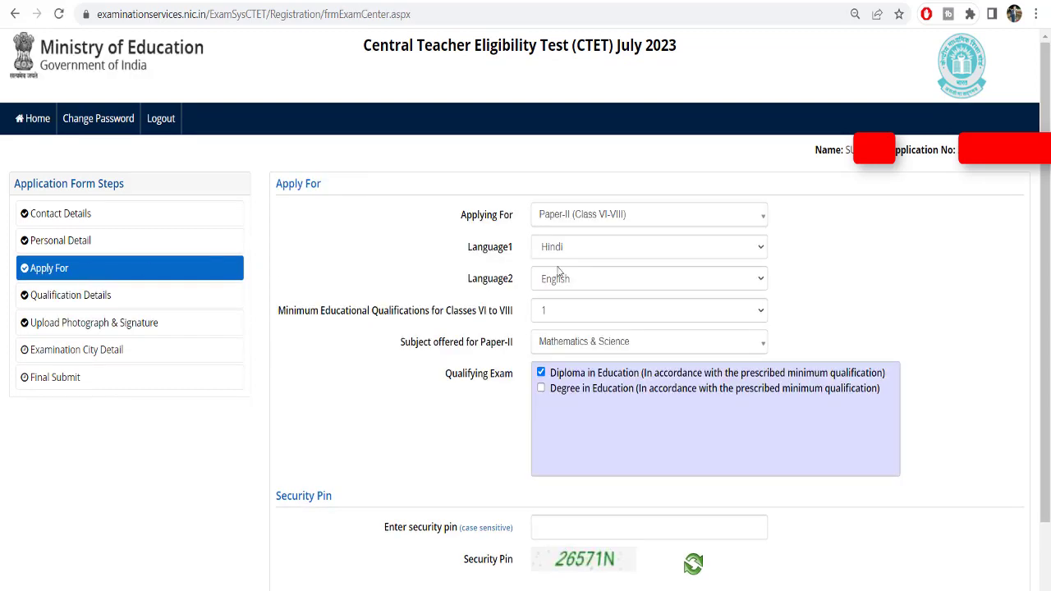
click(565, 215)
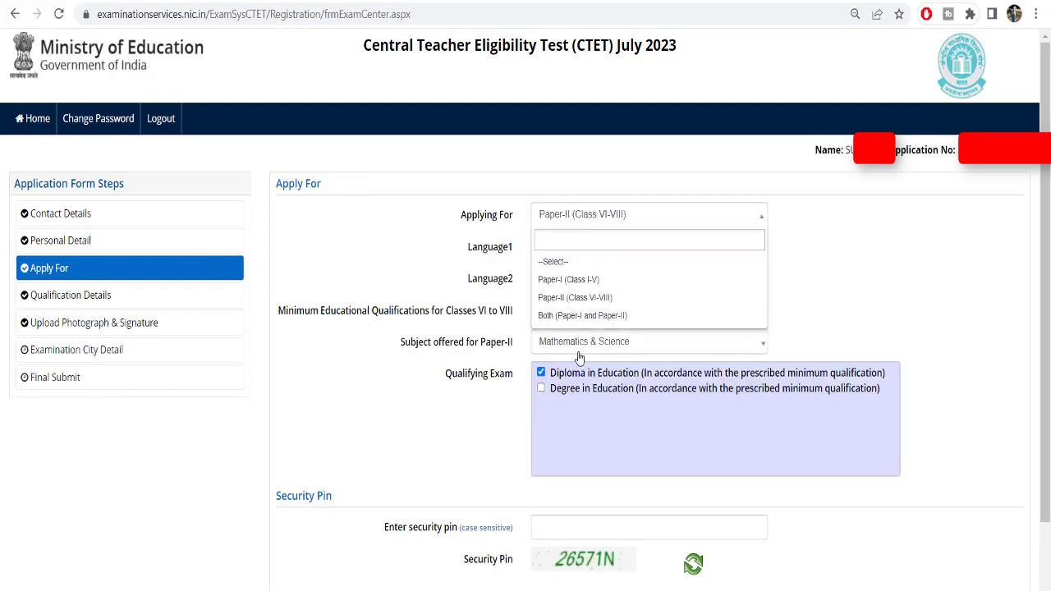
Apply for Both papers with Hindi, English, and qualification 1 for Classes I–V and VI–VIII
click(581, 317)
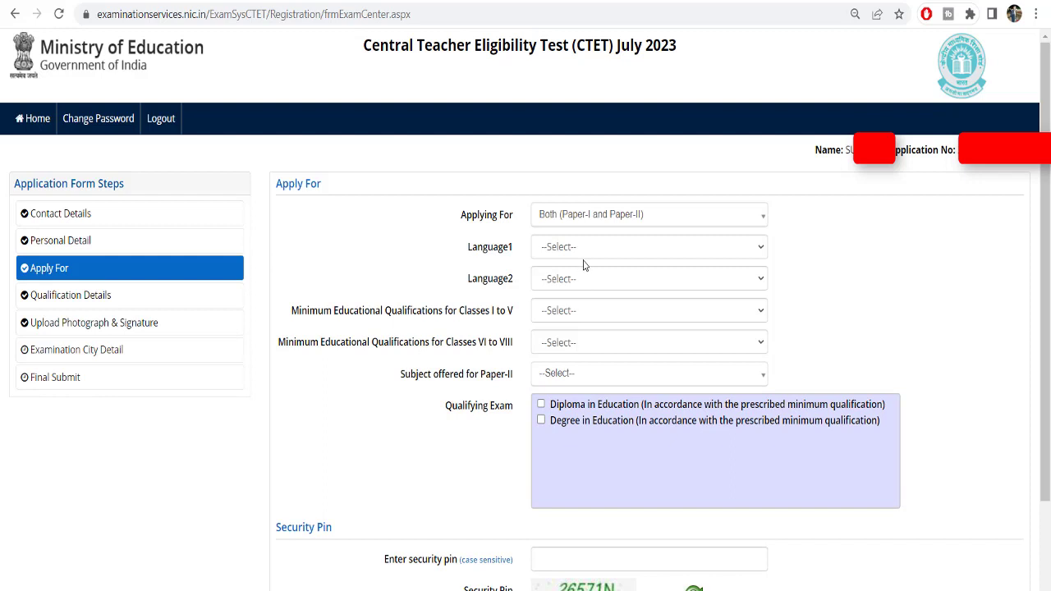
click(583, 250)
click(573, 298)
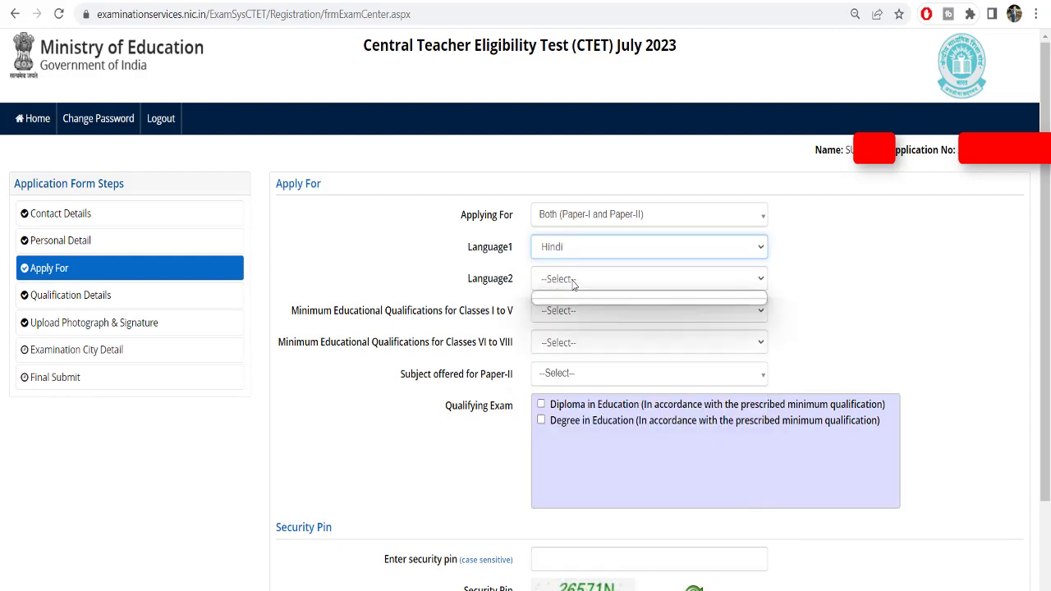
click(573, 279)
click(567, 312)
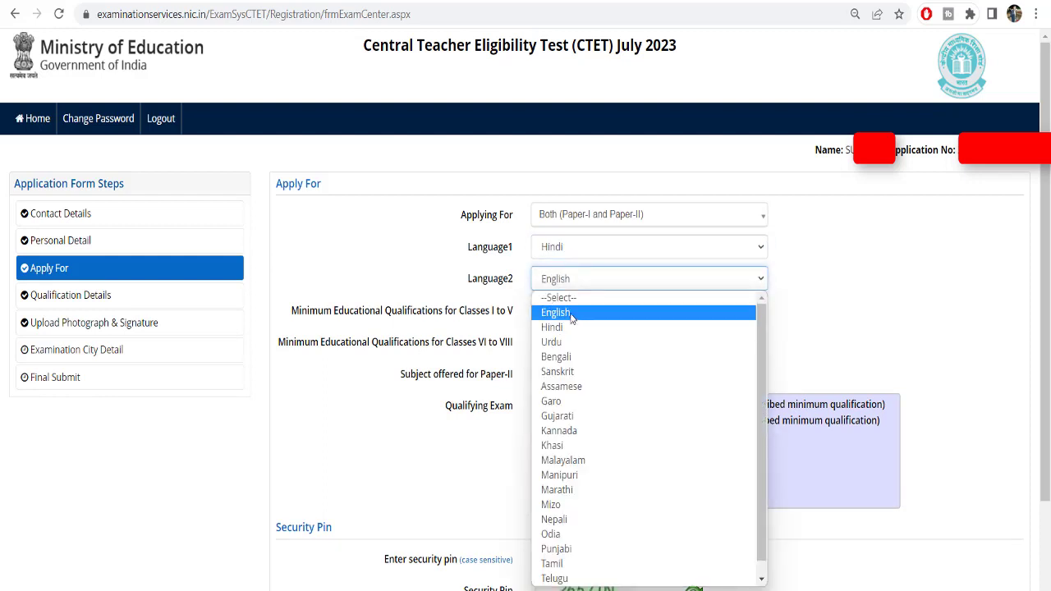
click(566, 318)
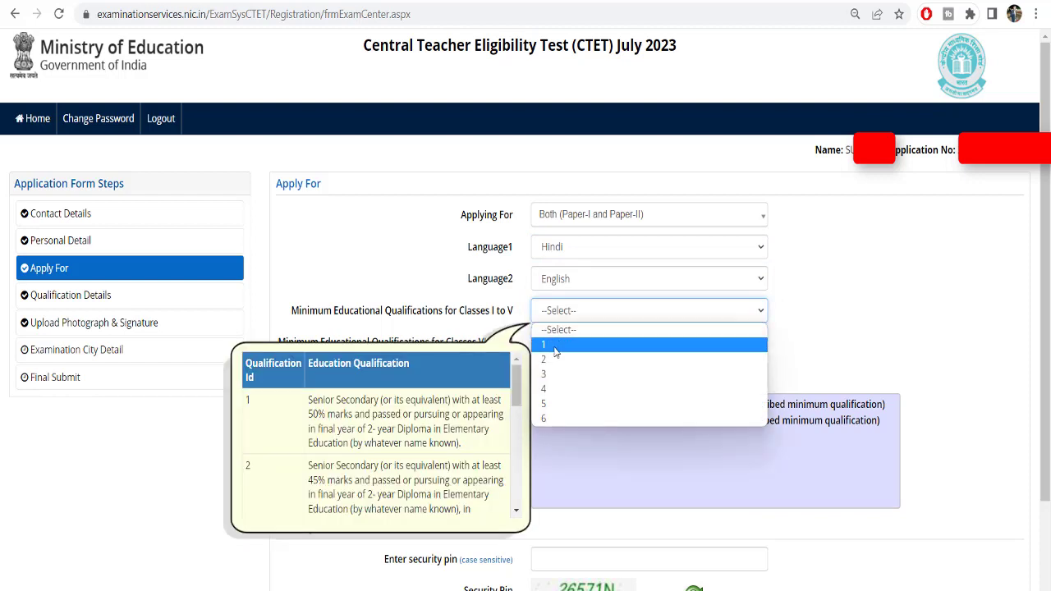
click(558, 343)
click(564, 345)
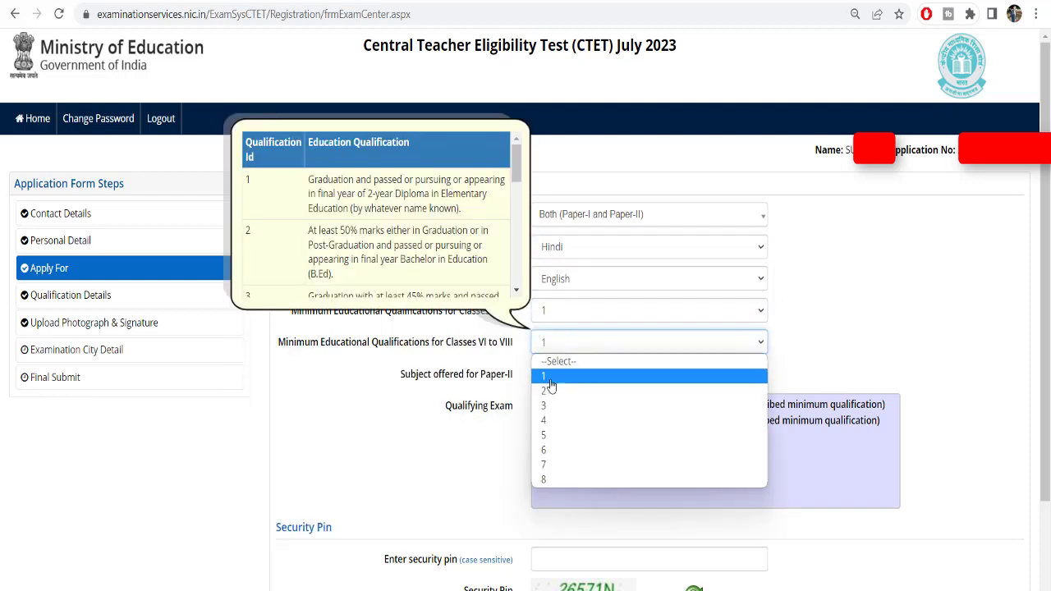
click(552, 380)
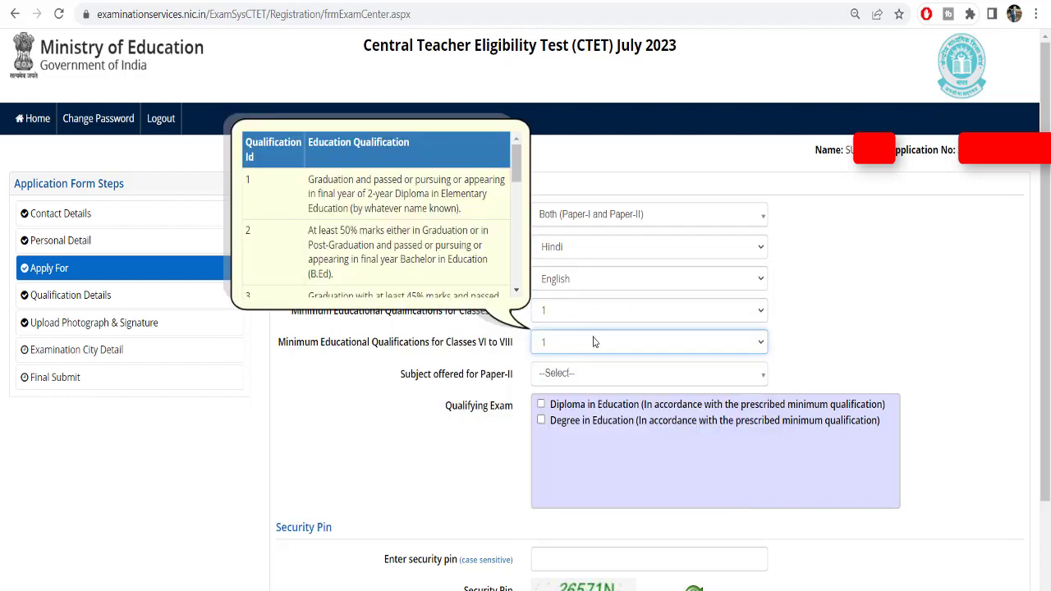
Mark Diploma in Education as the qualifying exam and try saving the section
click(541, 405)
scroll(634, 376, down, 1)
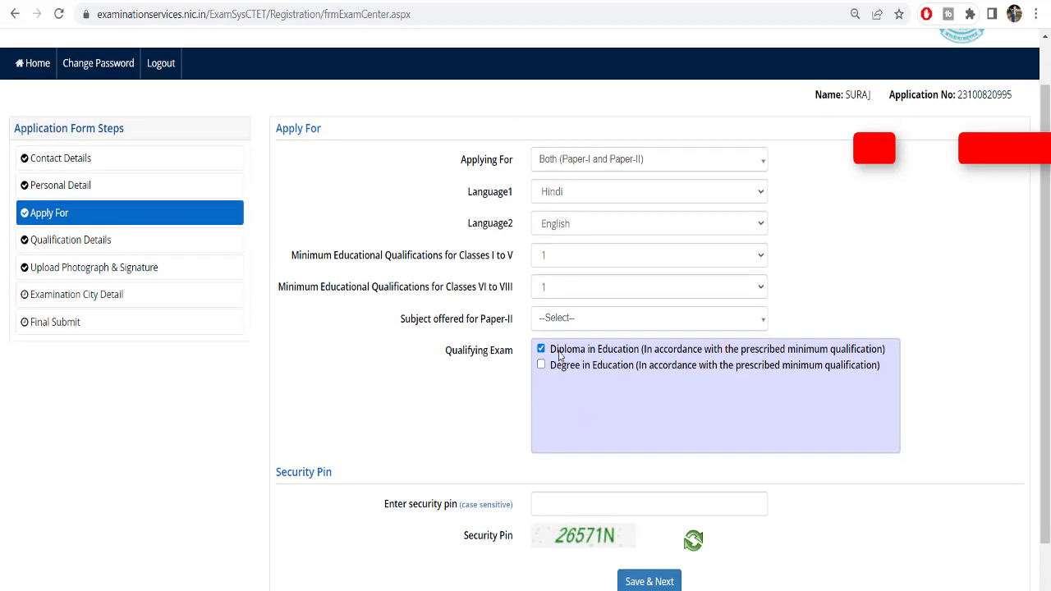
scroll(608, 411, down, 1)
click(574, 411)
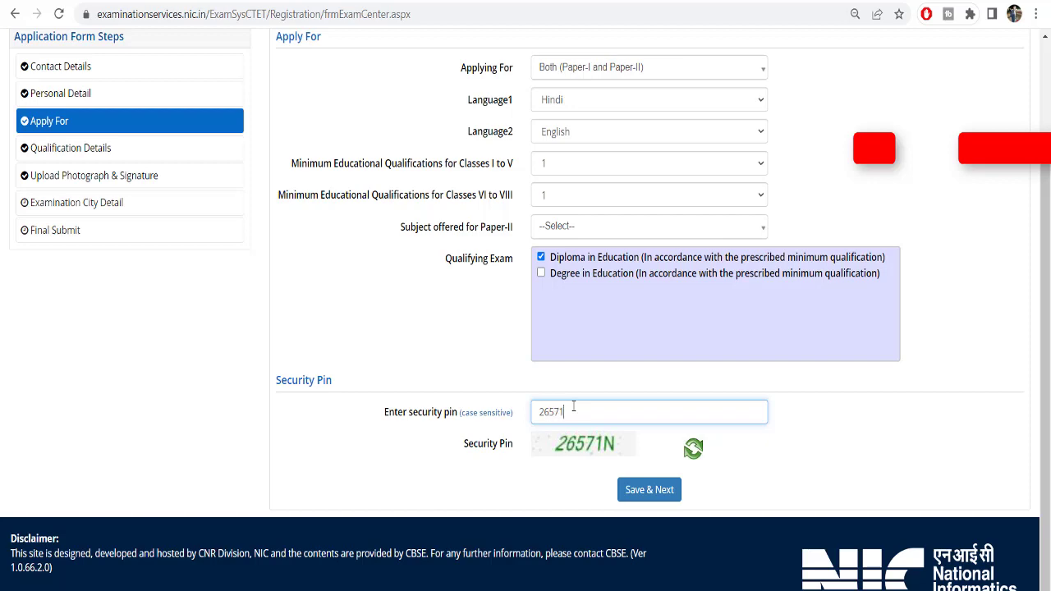
click(665, 493)
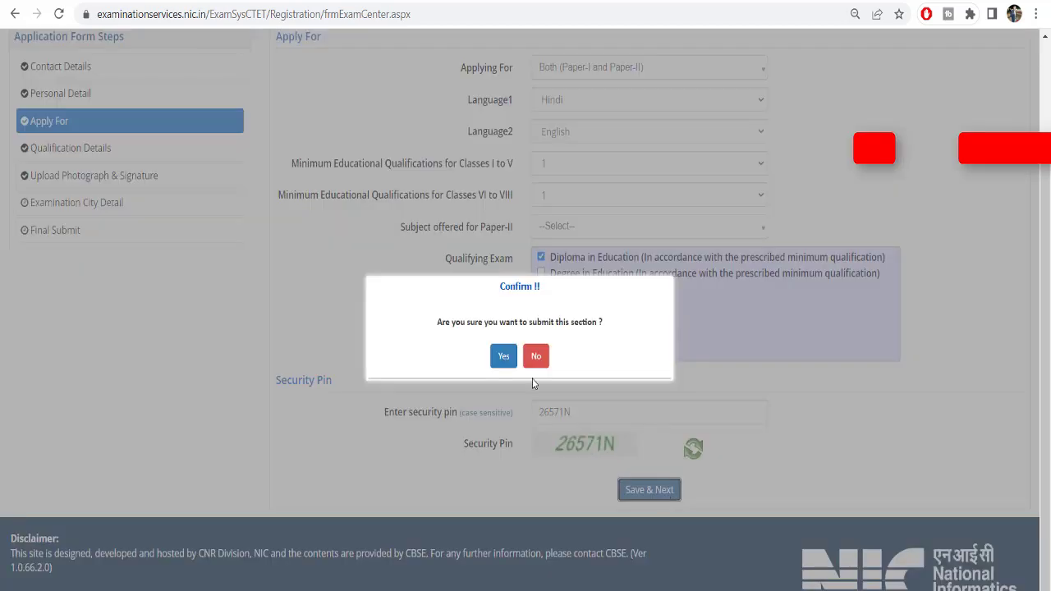
click(504, 357)
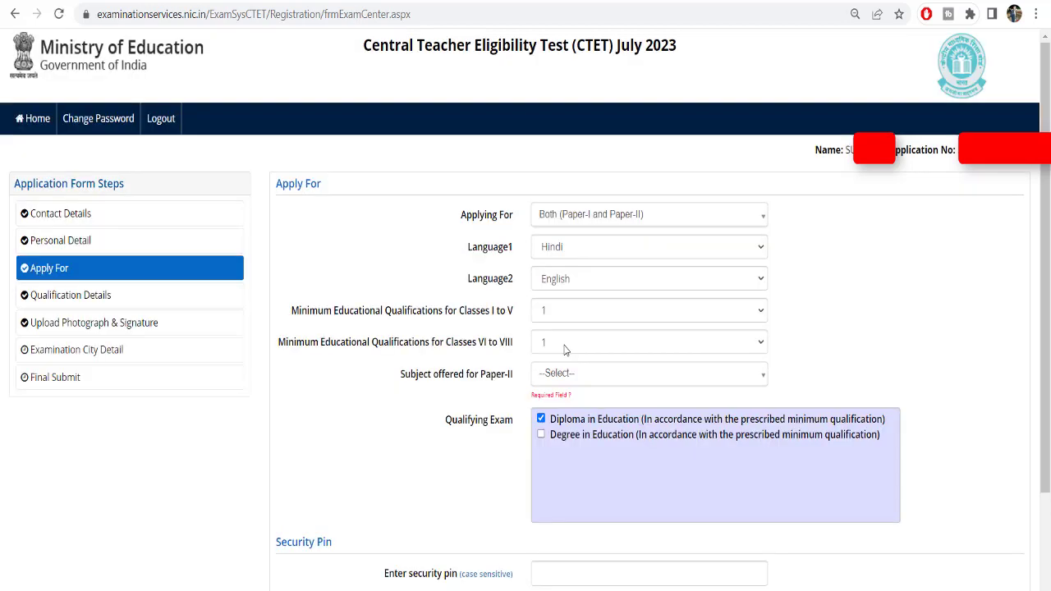
Choose Social Science as the Paper-II subject, enter the security pin, and save the section
click(570, 372)
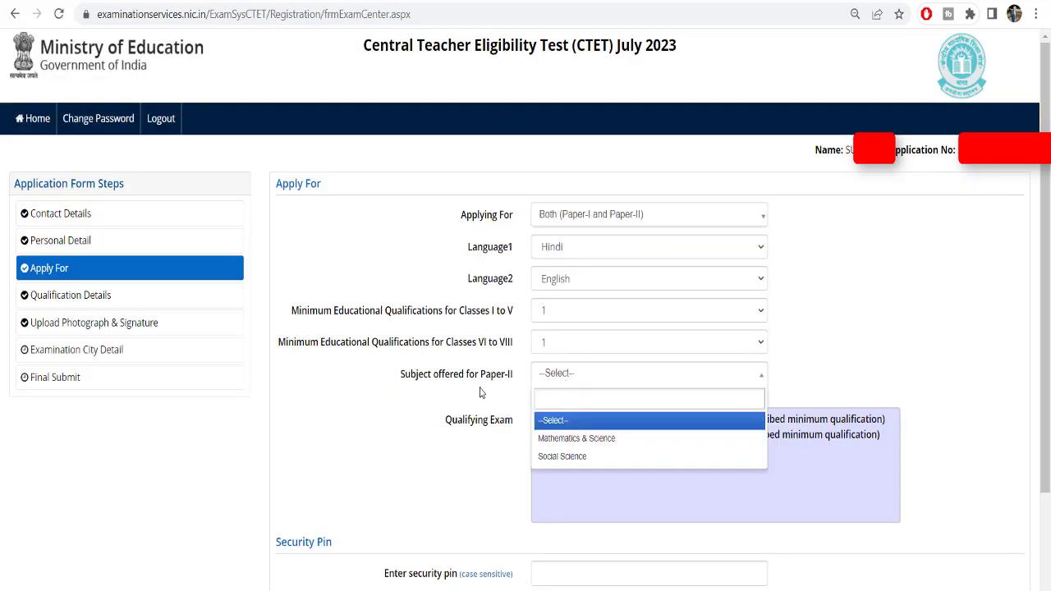
click(575, 456)
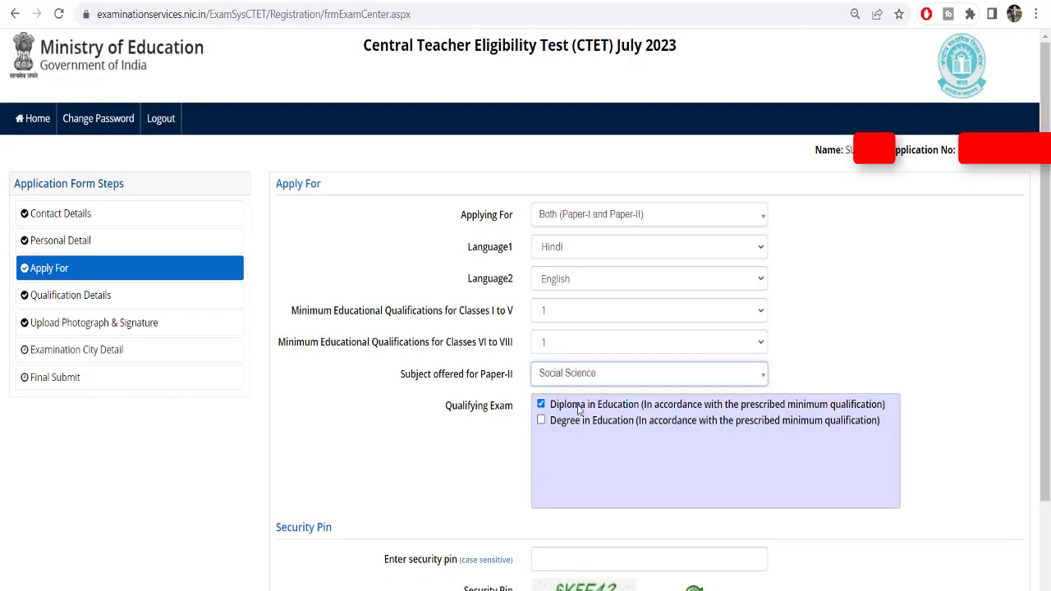
scroll(580, 384, down, 2)
click(560, 407)
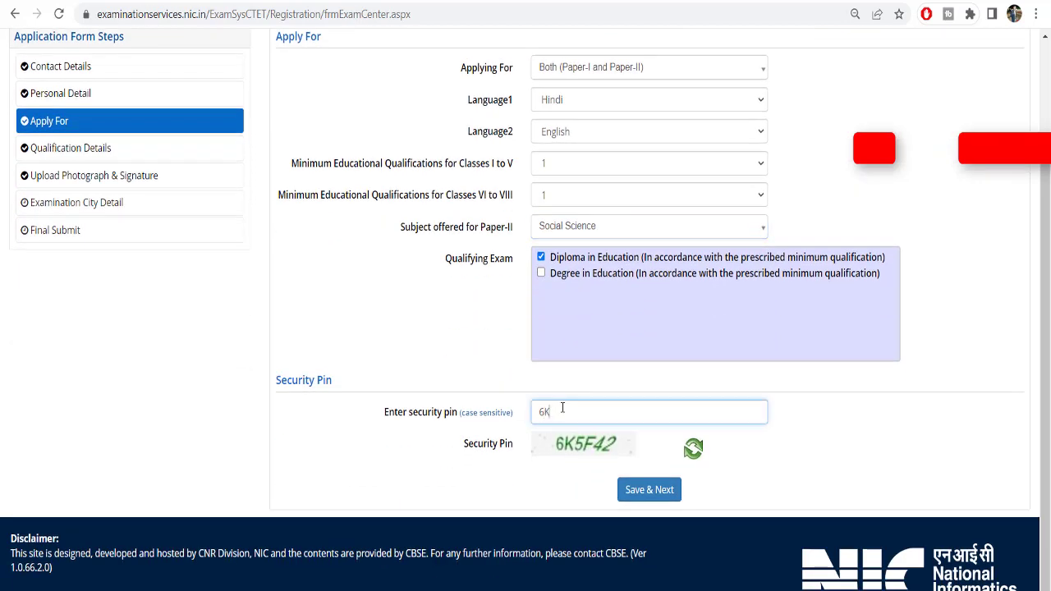
text(6K5F42)
click(653, 491)
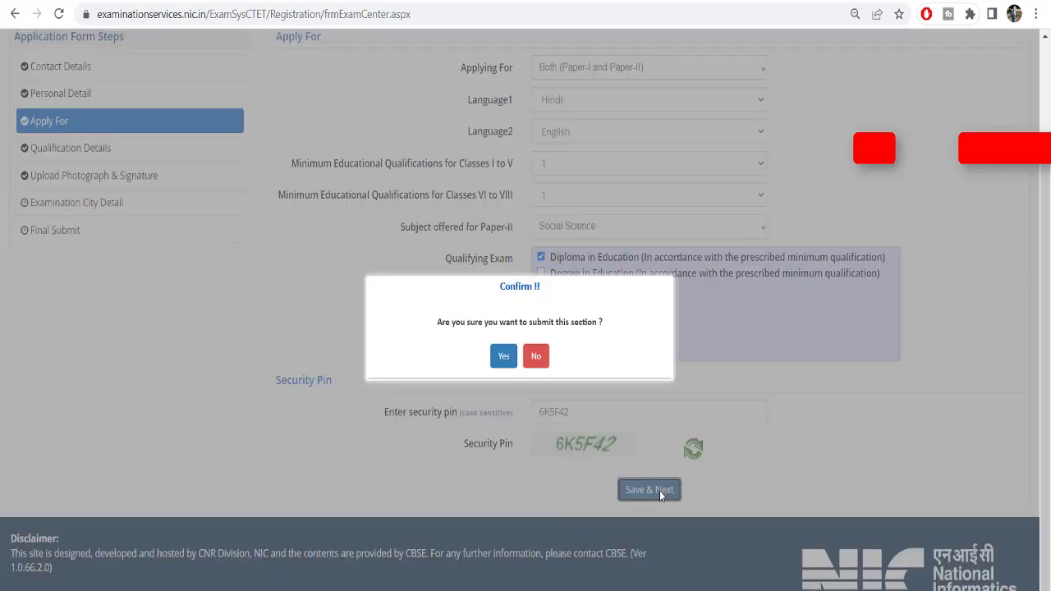
click(504, 358)
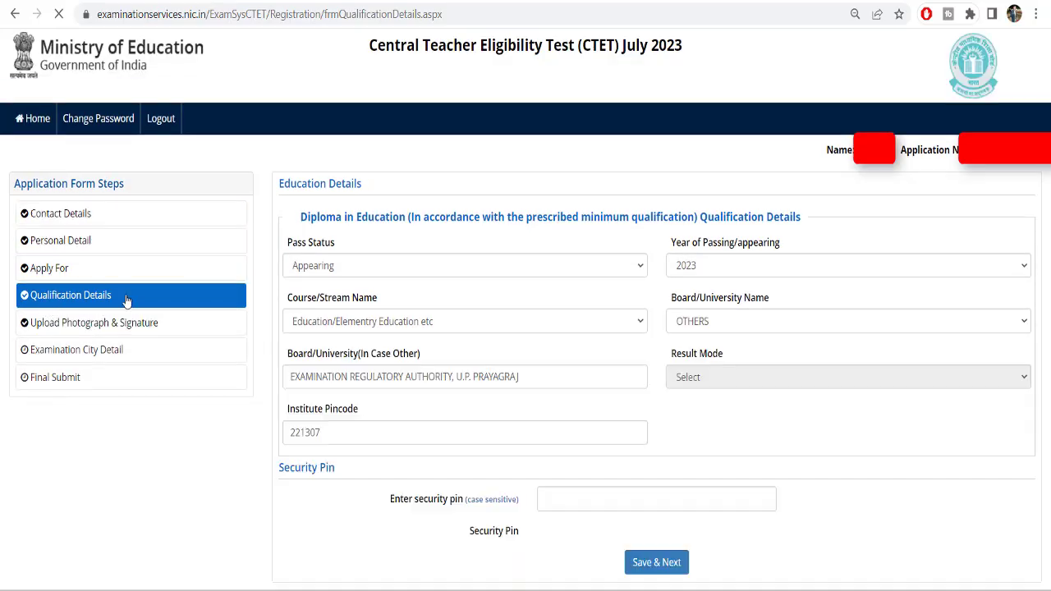
On the examination city step, choose UTTAR PRADESH and ALLAHABAD/PRAYAGRAJ
click(59, 351)
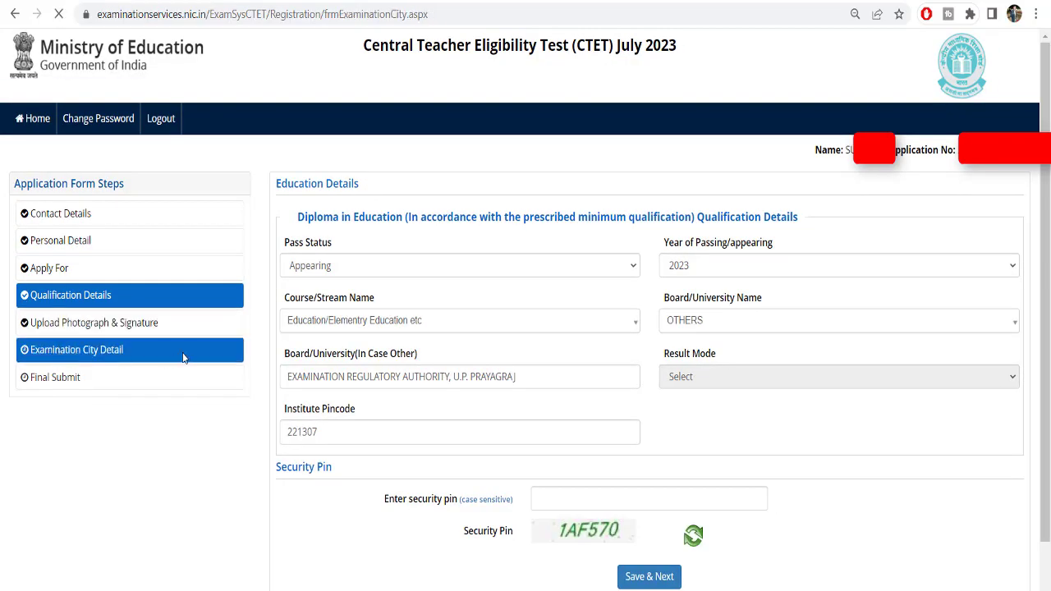
click(582, 221)
scroll(615, 395, down, 5)
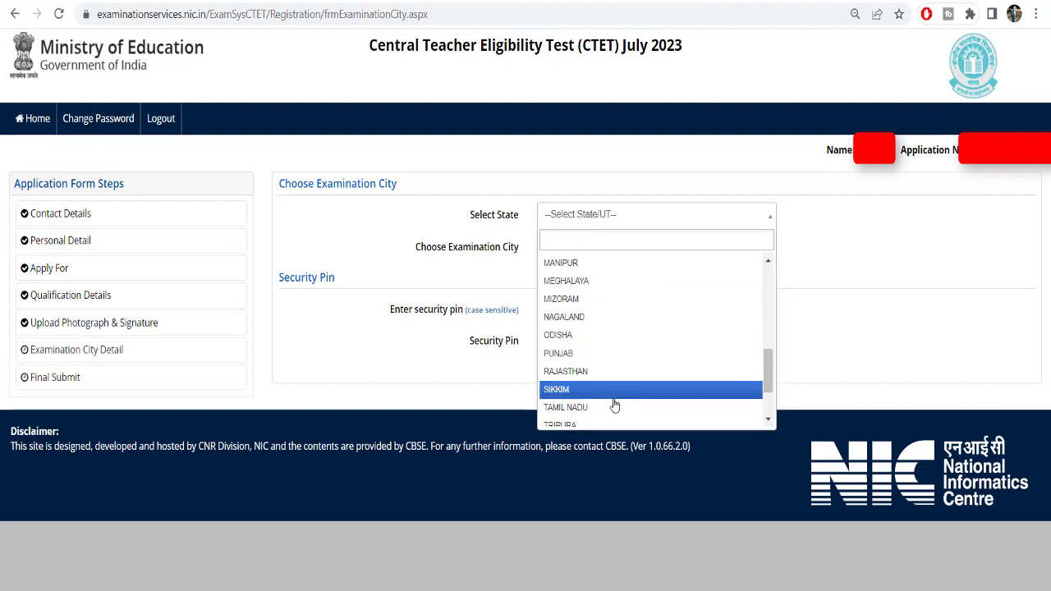
scroll(579, 428, down, 2)
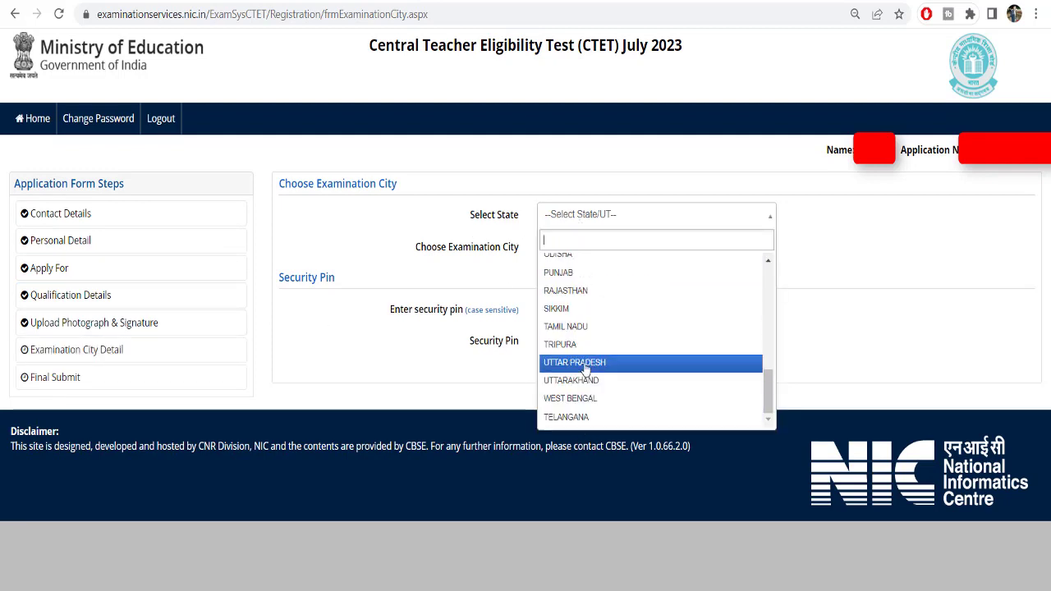
click(585, 363)
click(596, 249)
click(590, 324)
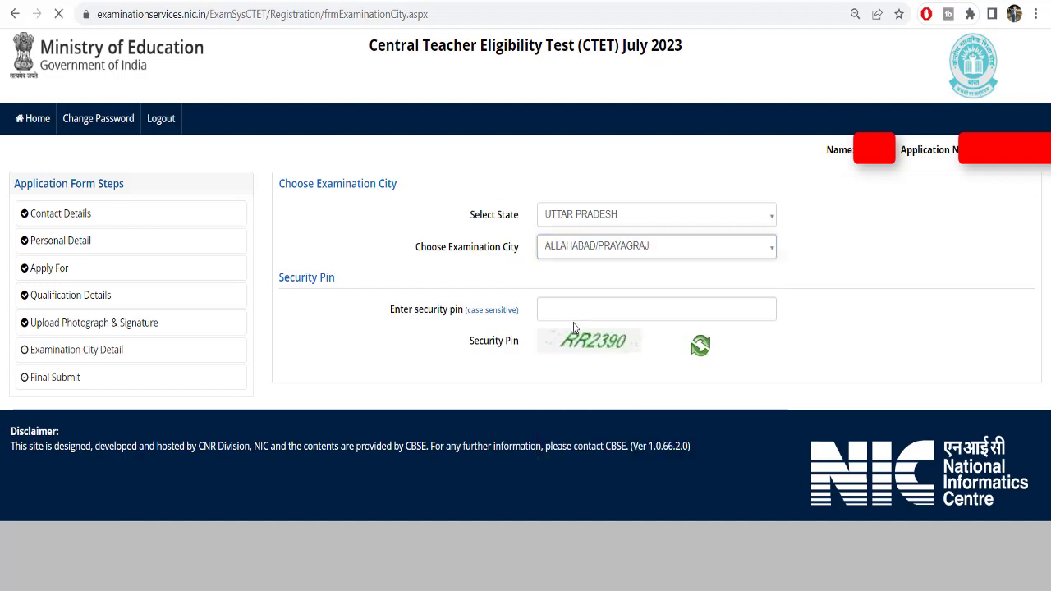
Highlight ALLAHABAD/PRAYAGRAJ's 0 vacant seats in the Total Vacant column
drag(896, 301, 909, 301)
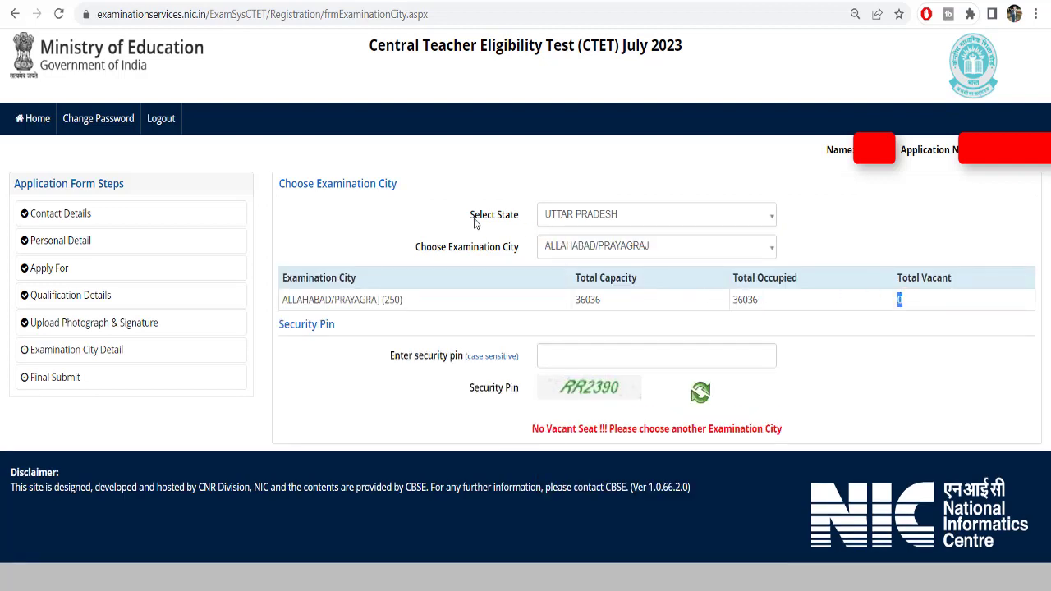
drag(475, 224, 520, 220)
click(909, 303)
drag(913, 303, 972, 282)
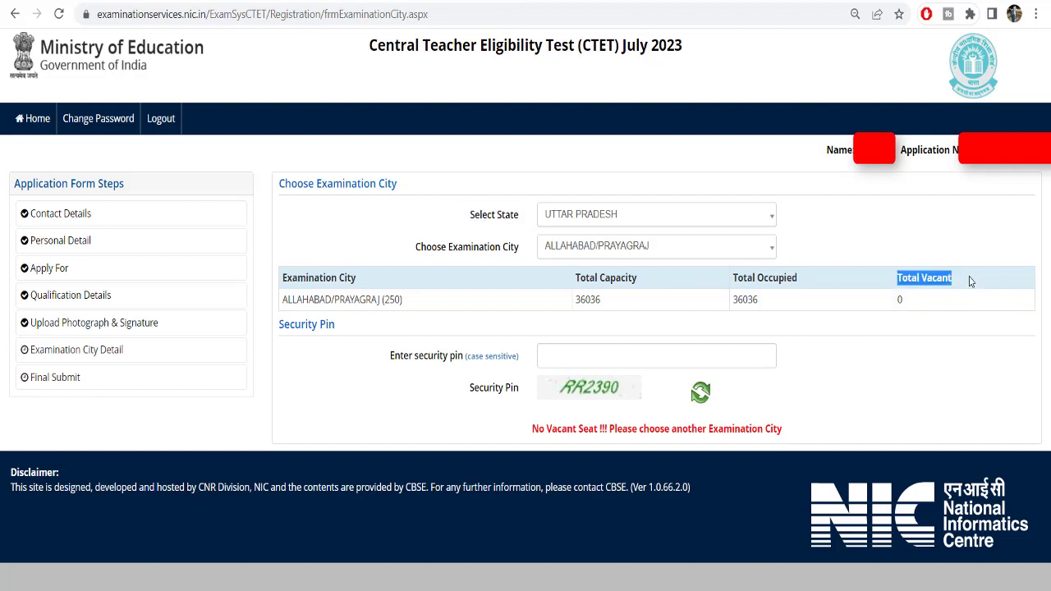
click(915, 306)
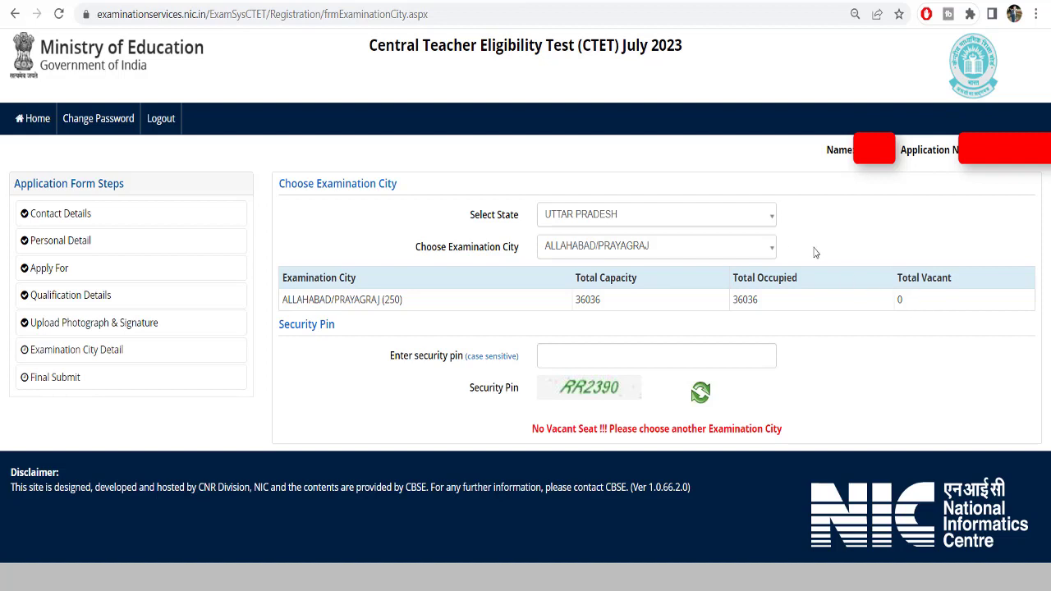
drag(906, 301, 900, 300)
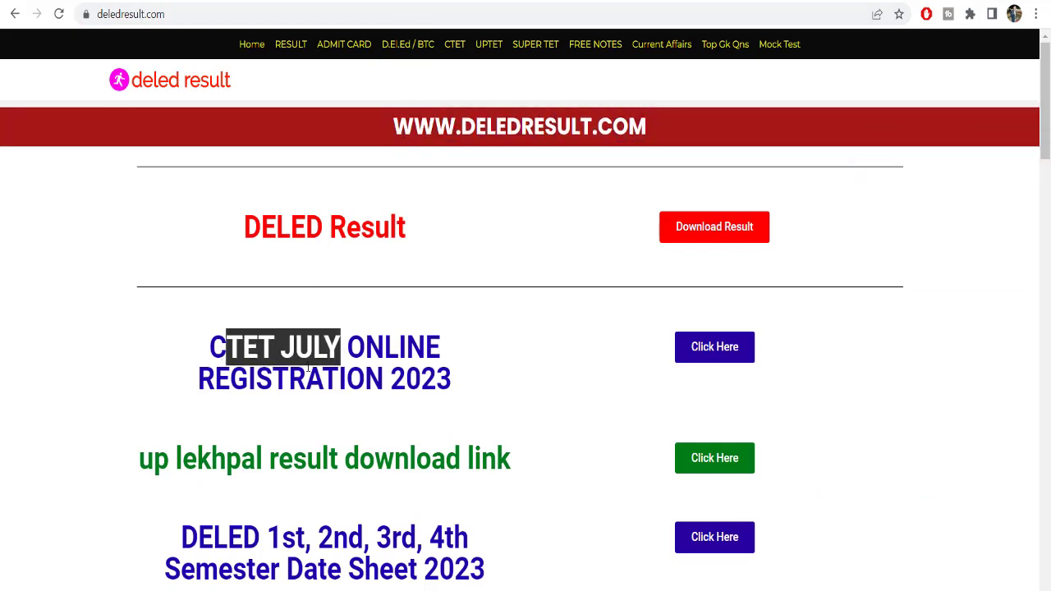
Open the CTET July Online Registration 2023 links page and then the How to ctet form fill up 2023 guide
click(730, 350)
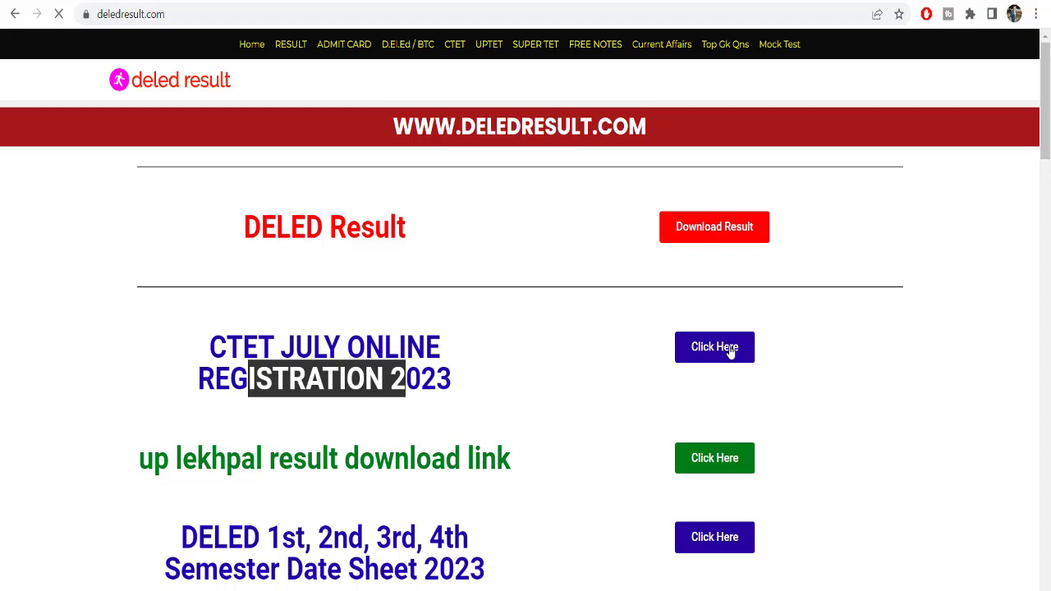
scroll(446, 402, down, 3)
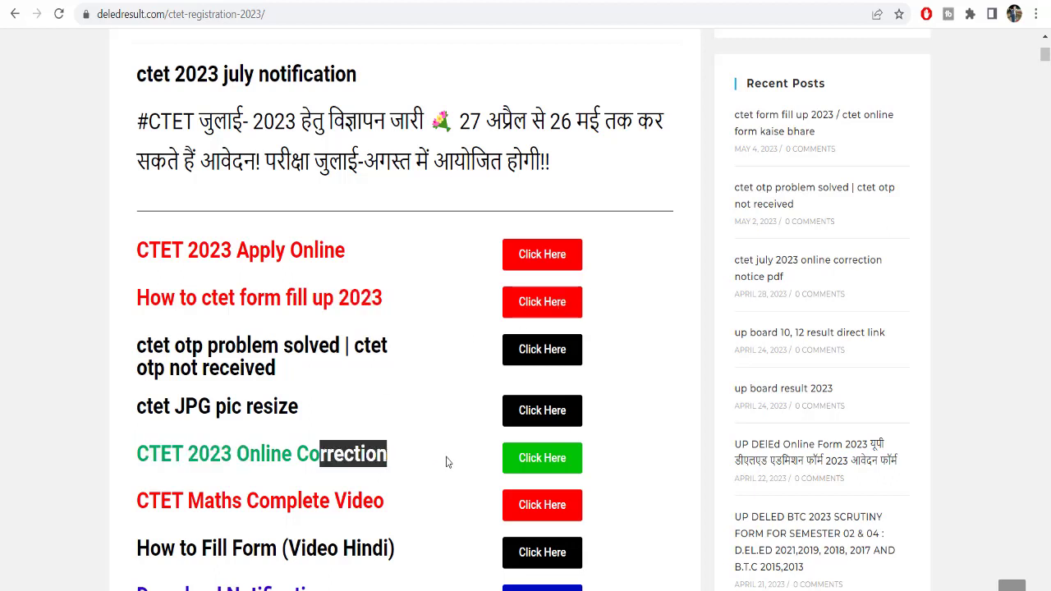
click(543, 303)
scroll(542, 309, down, 3)
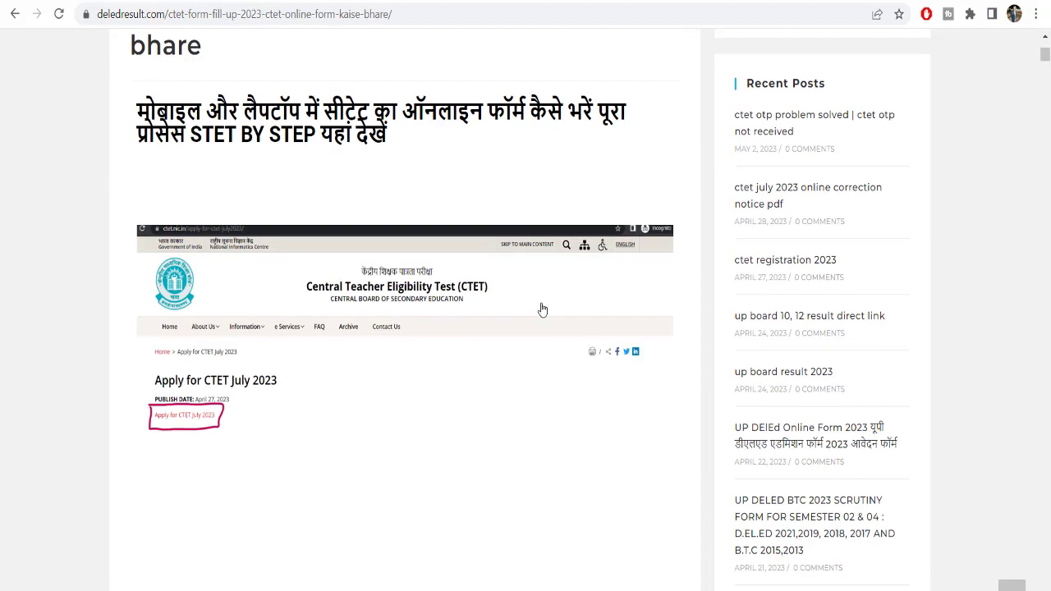
scroll(542, 310, down, 2)
scroll(476, 298, up, 1)
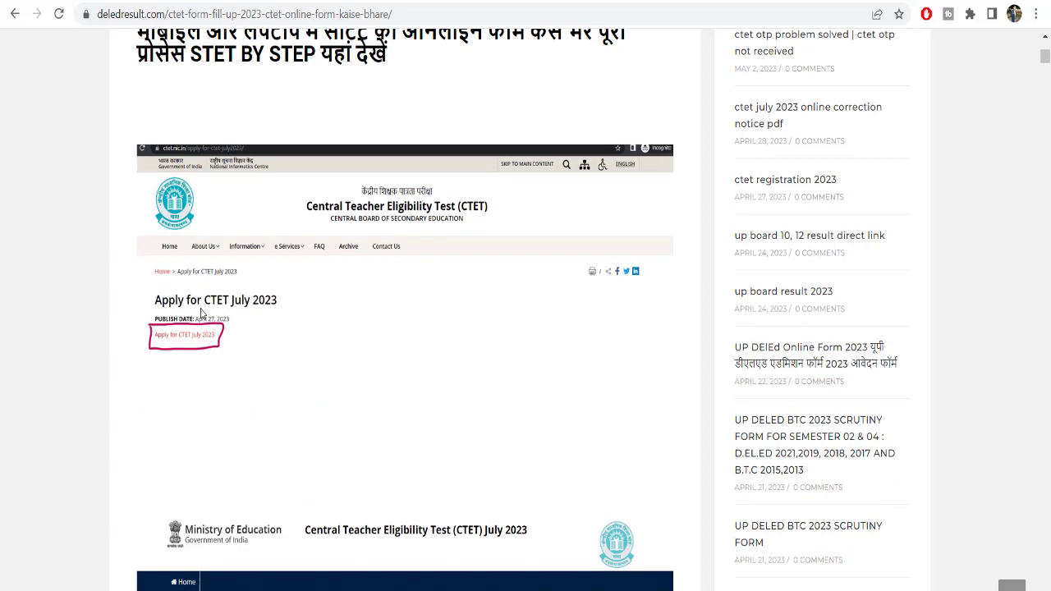
scroll(201, 313, up, 5)
Reopen the guide from the links page and scroll down to the password and security pin section
click(15, 14)
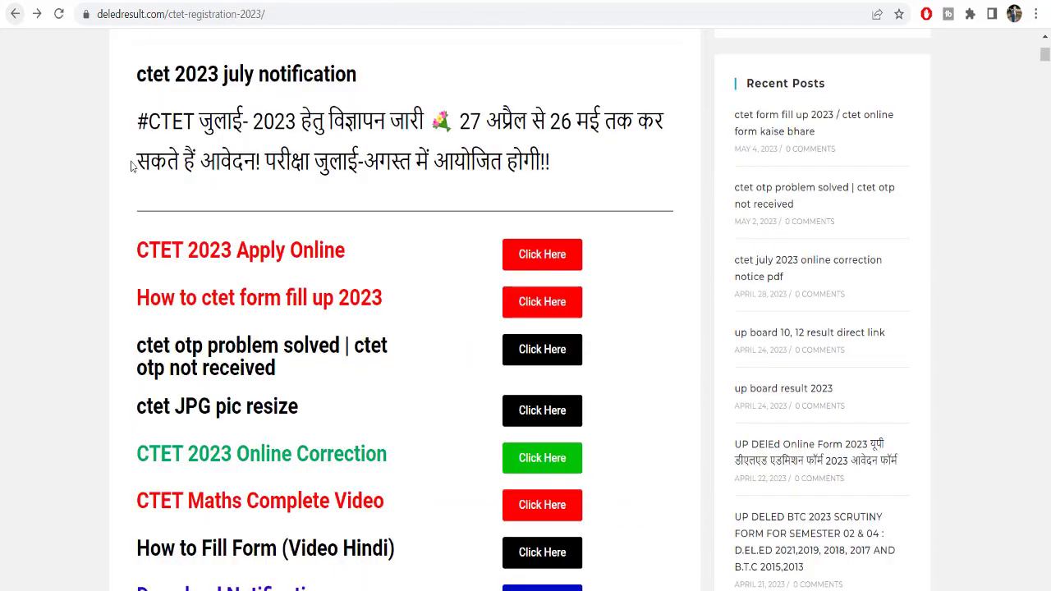
drag(171, 251, 276, 250)
click(559, 317)
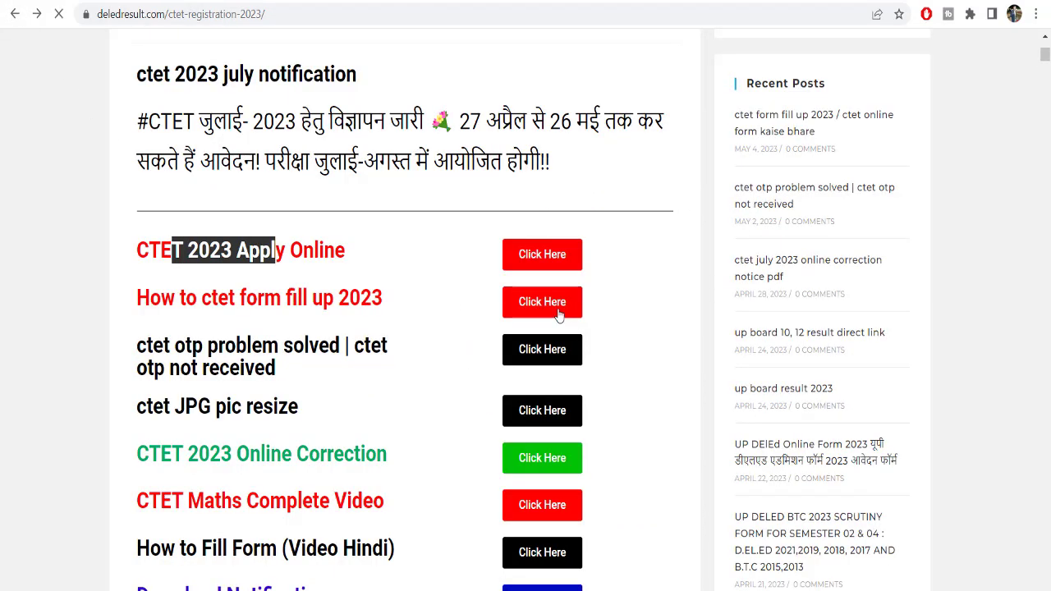
scroll(404, 301, down, 9)
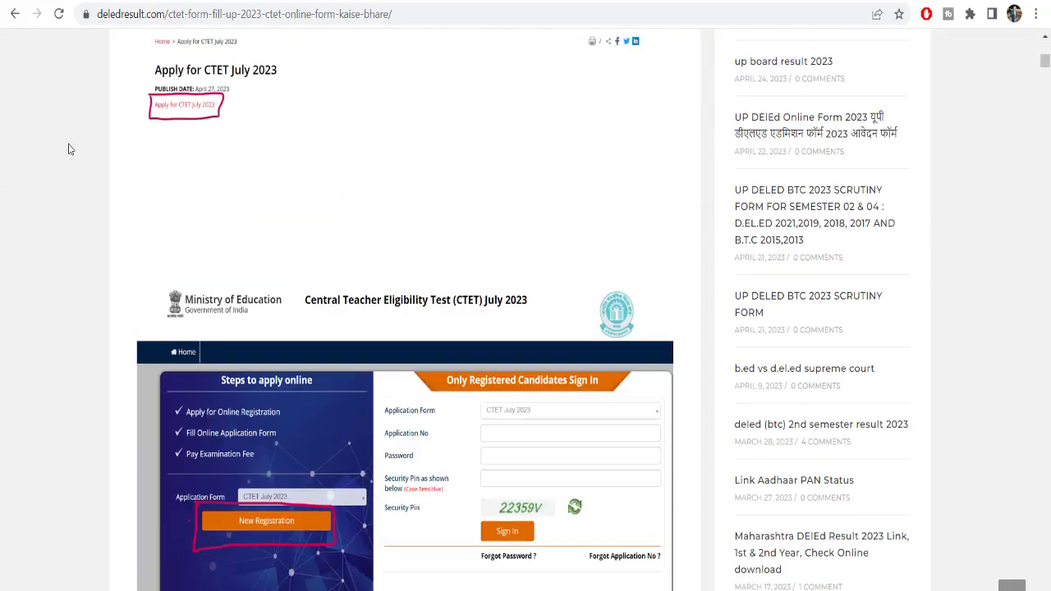
scroll(177, 225, up, 2)
scroll(203, 263, down, 4)
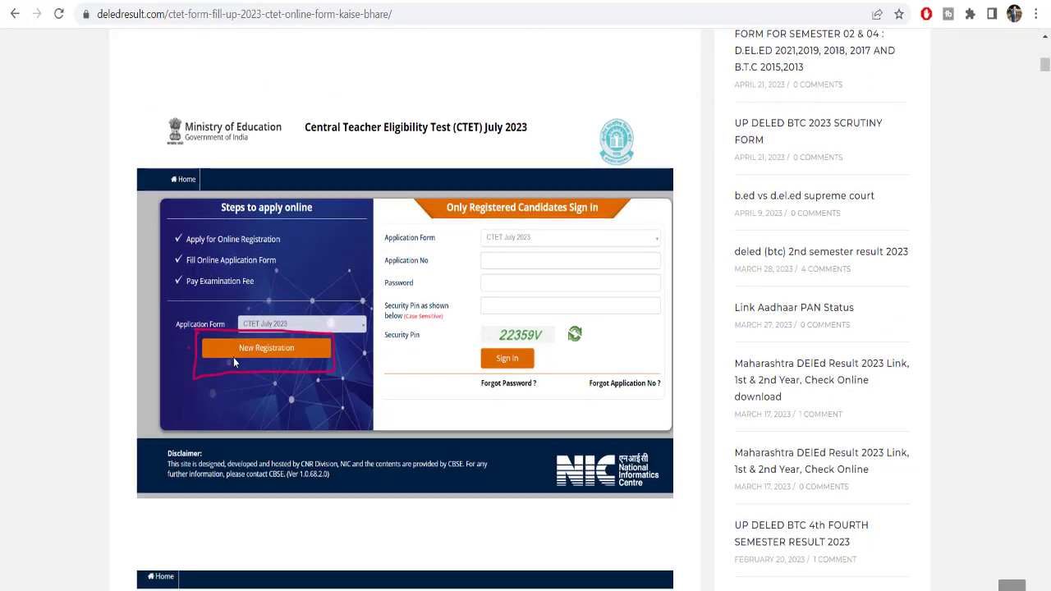
scroll(233, 357, down, 11)
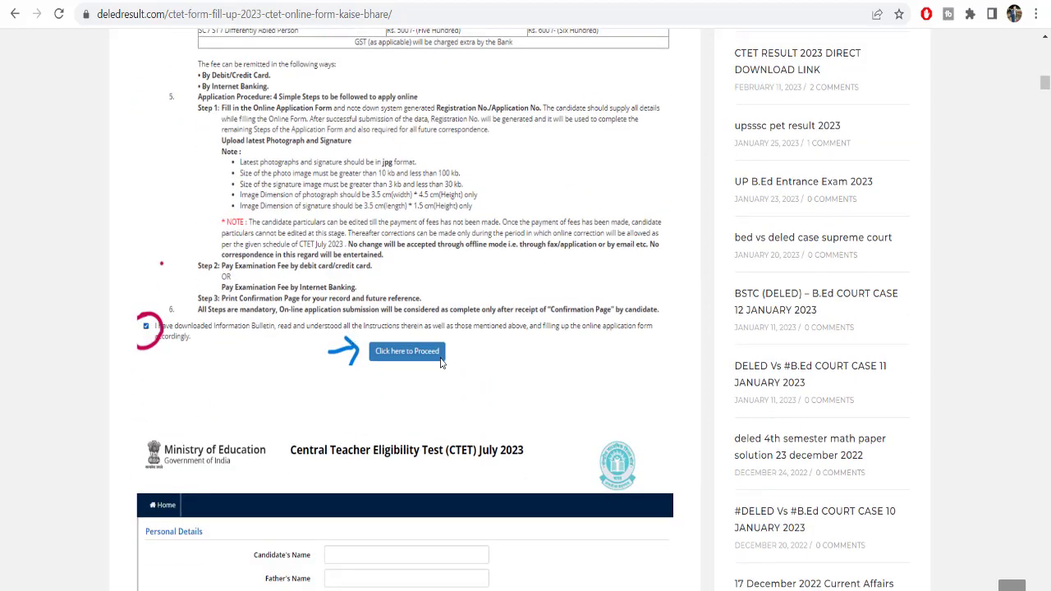
scroll(336, 344, down, 4)
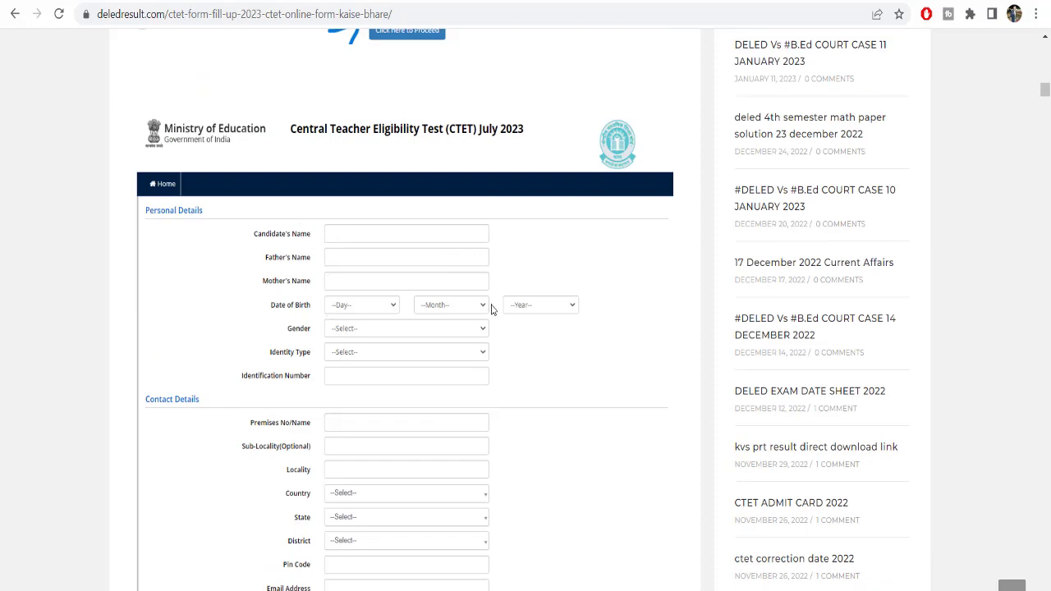
scroll(317, 243, down, 2)
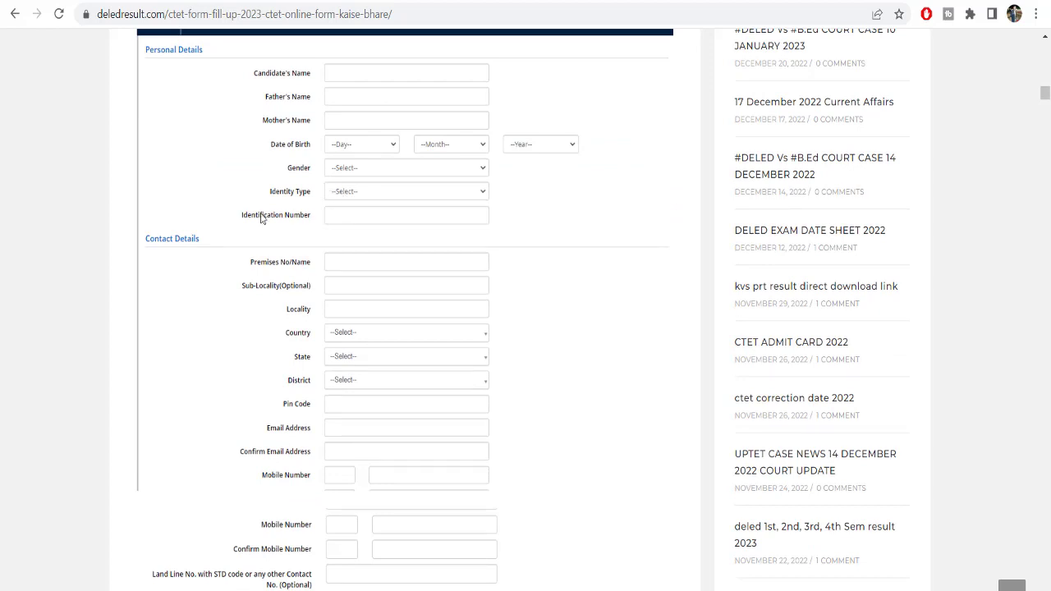
scroll(201, 184, down, 1)
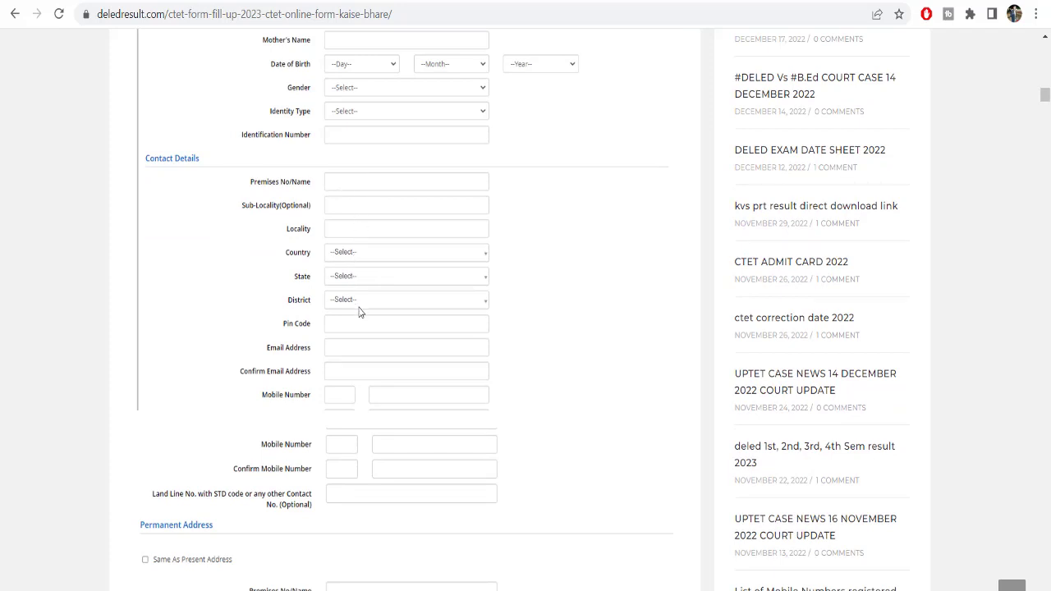
scroll(359, 311, down, 1)
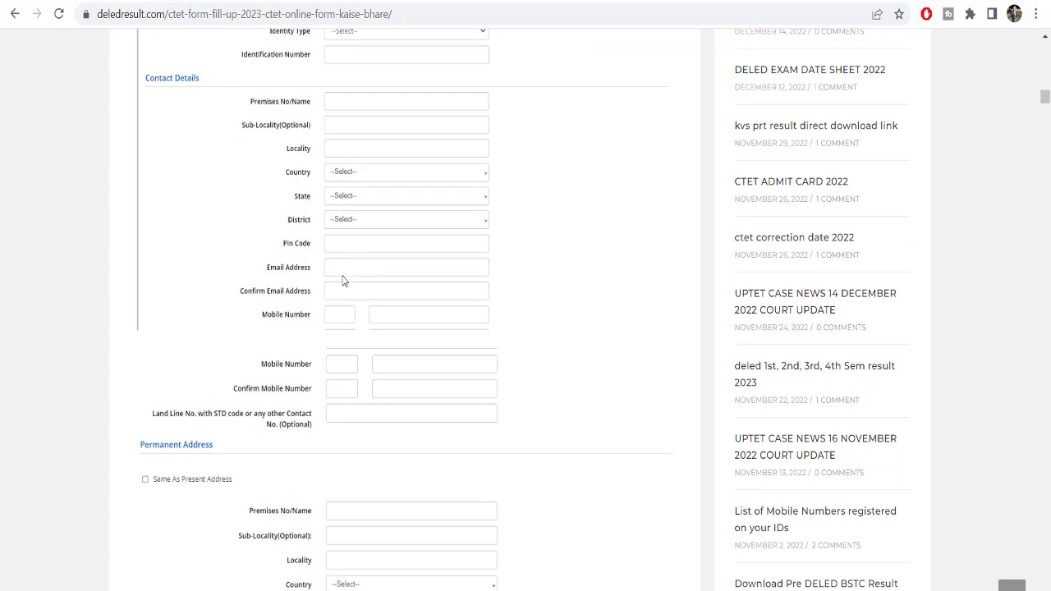
scroll(344, 281, down, 2)
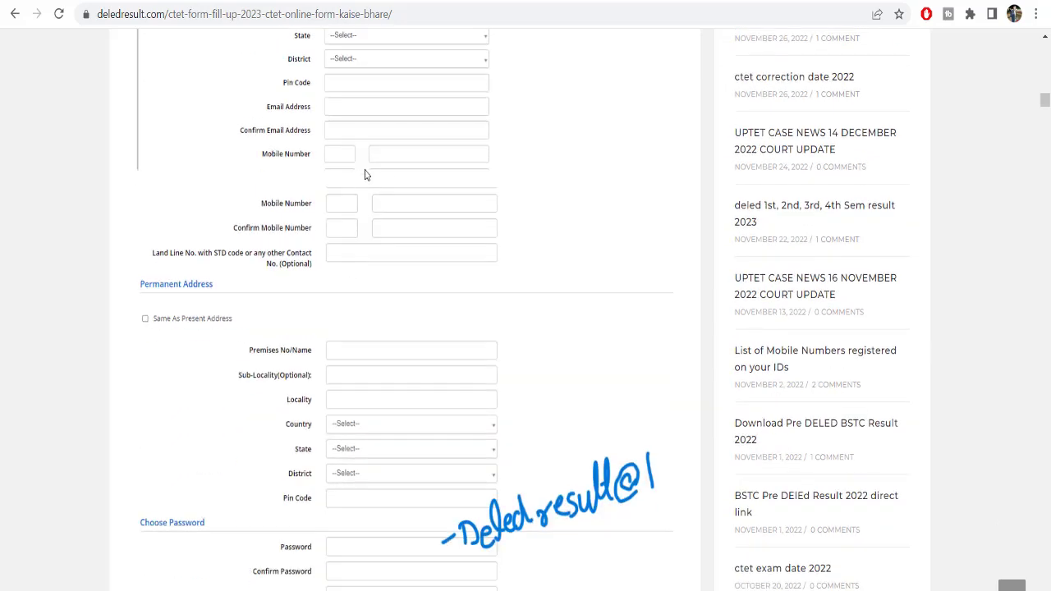
scroll(394, 282, down, 1)
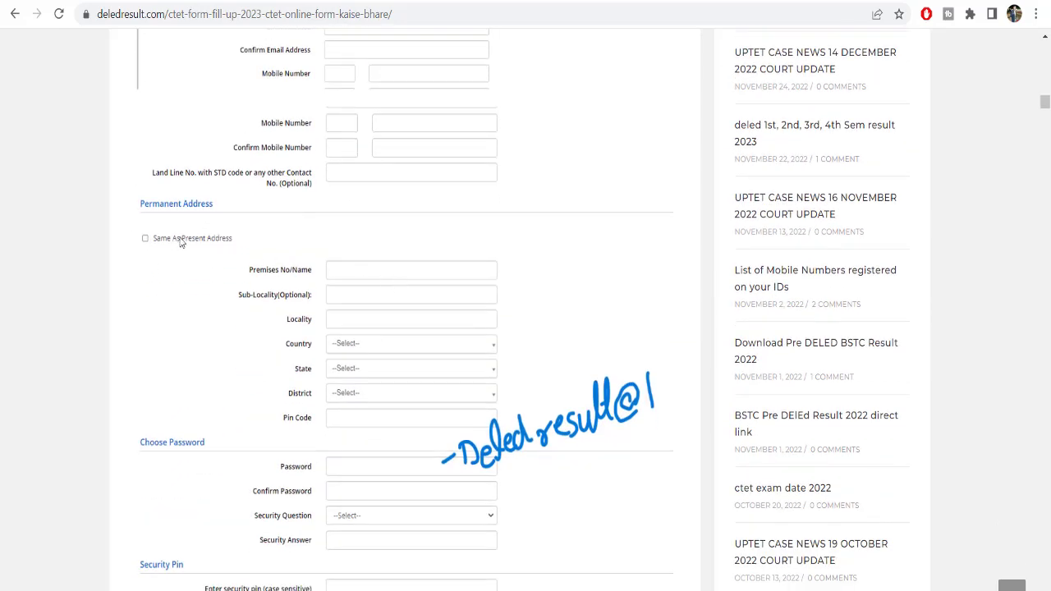
scroll(169, 199, up, 2)
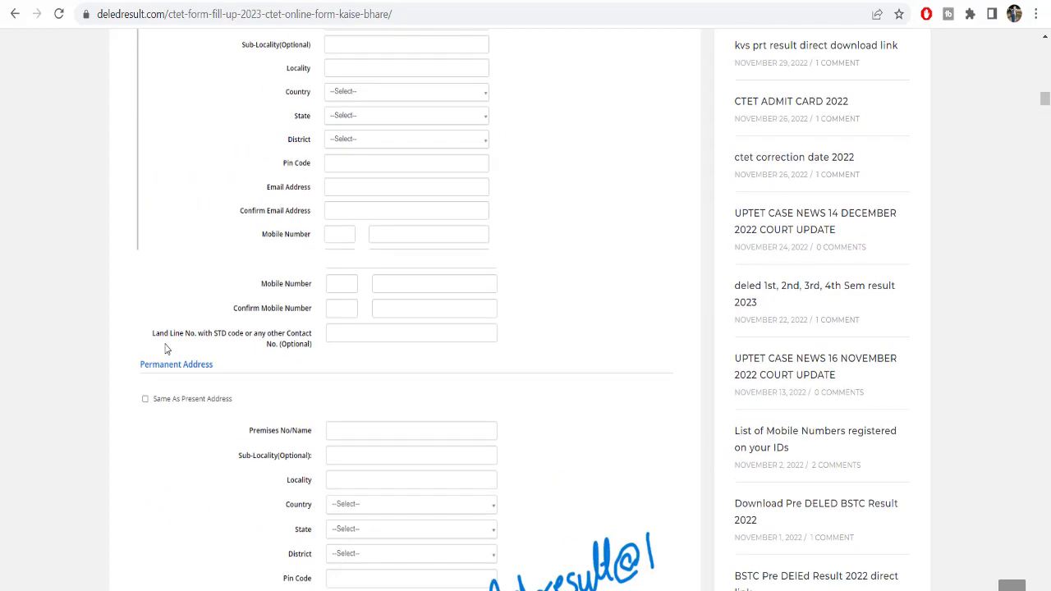
scroll(365, 290, up, 1)
scroll(363, 289, down, 6)
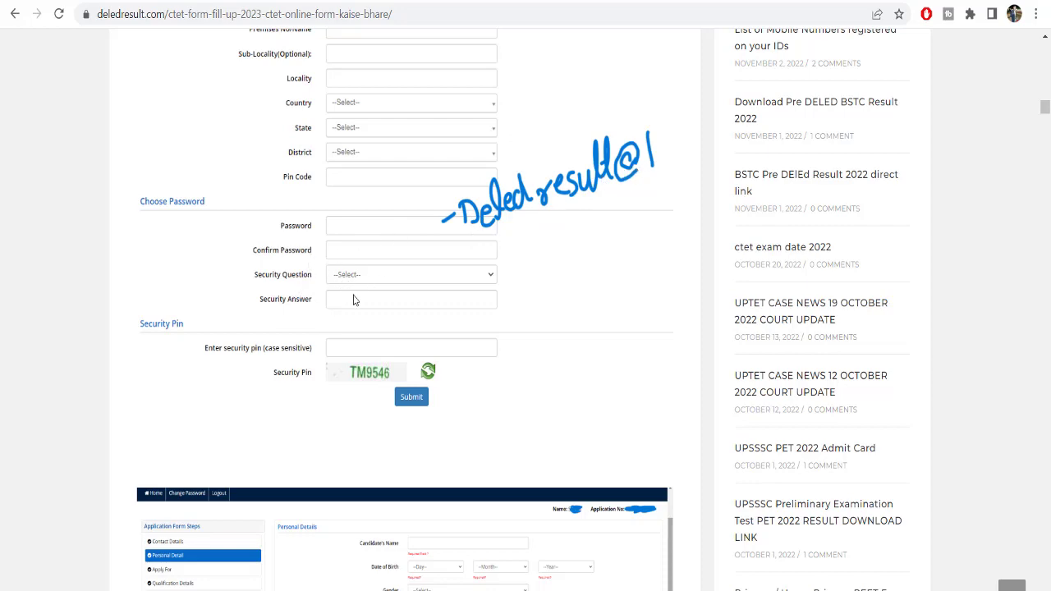
Scroll through the rest of the CTET form fill-up 2023 article
scroll(381, 366, down, 3)
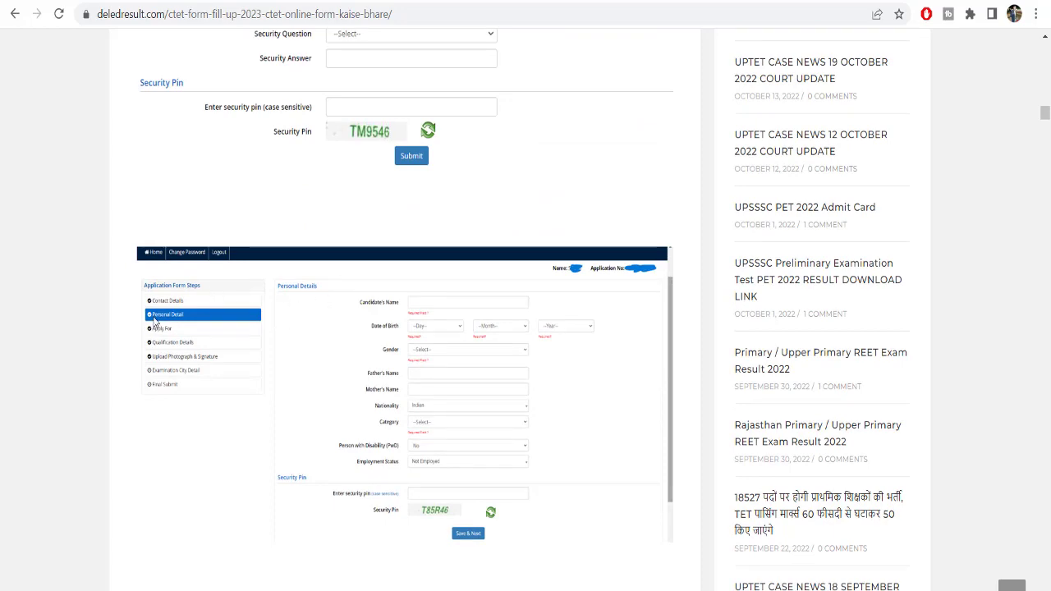
scroll(331, 326, down, 5)
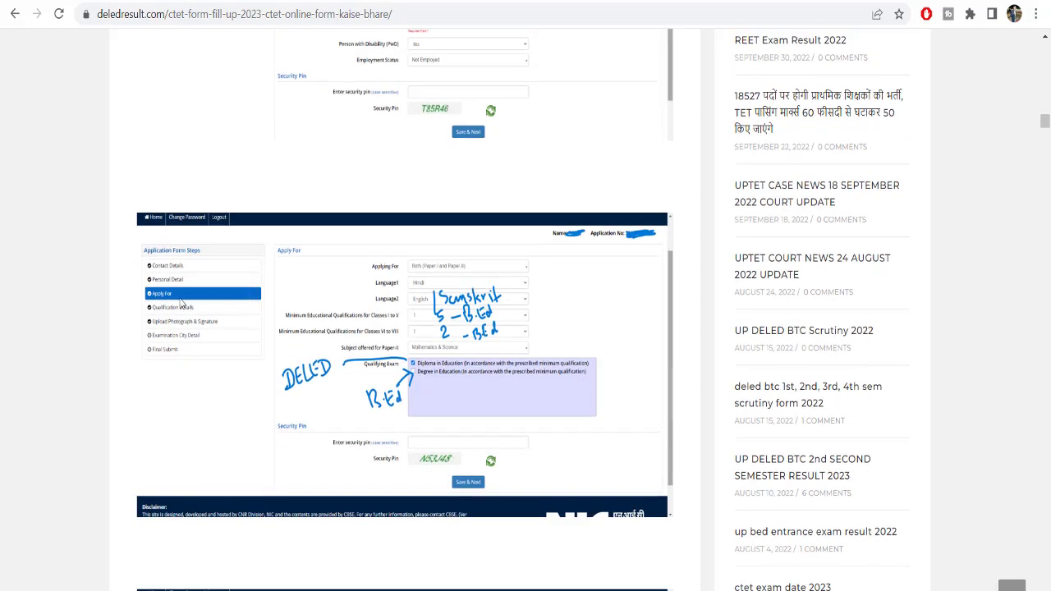
scroll(442, 311, down, 1)
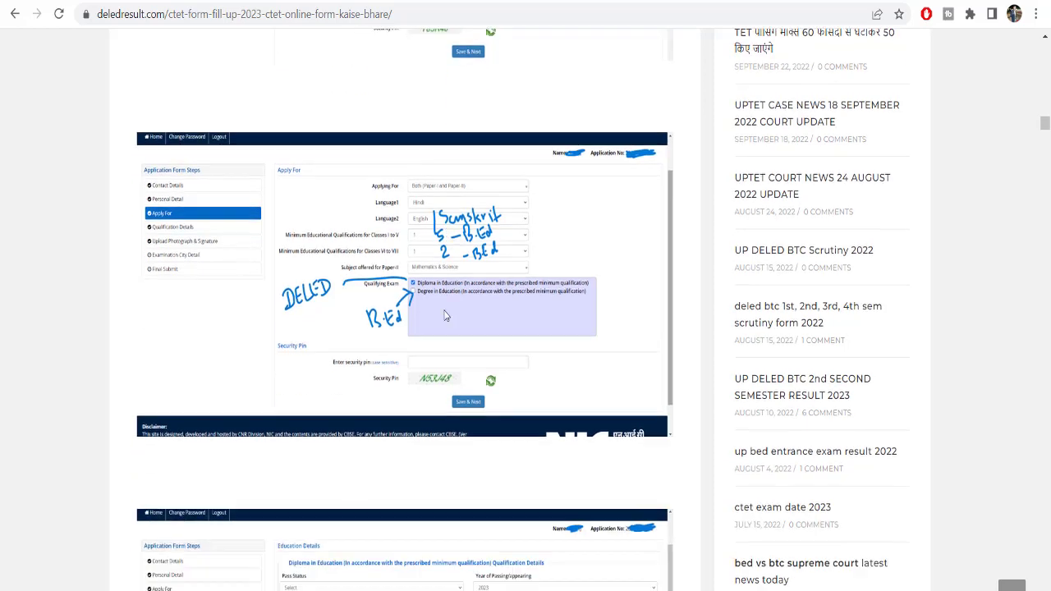
scroll(445, 315, down, 3)
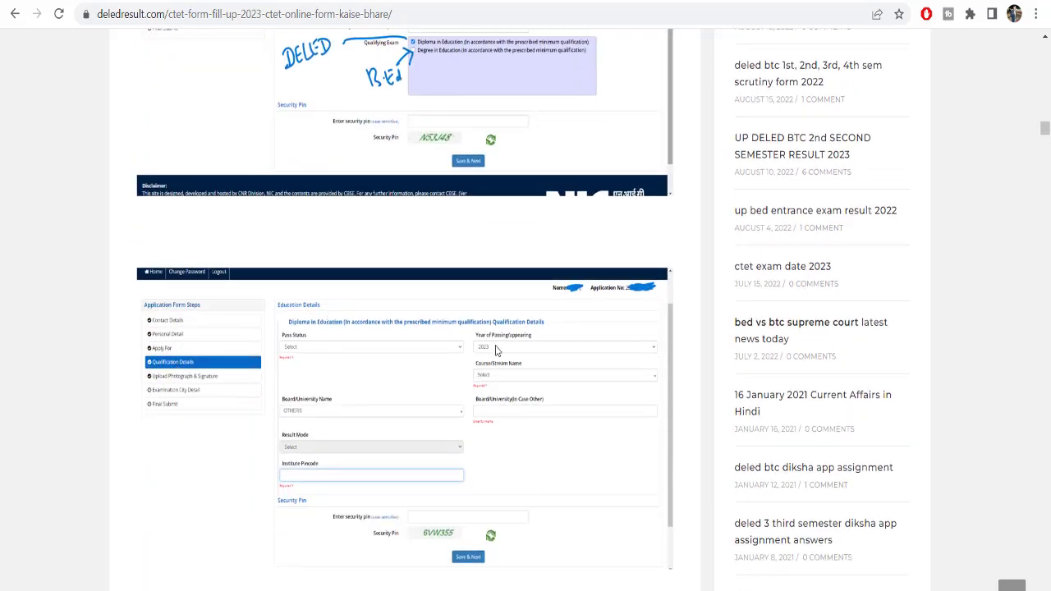
scroll(501, 341, down, 4)
scroll(242, 386, down, 2)
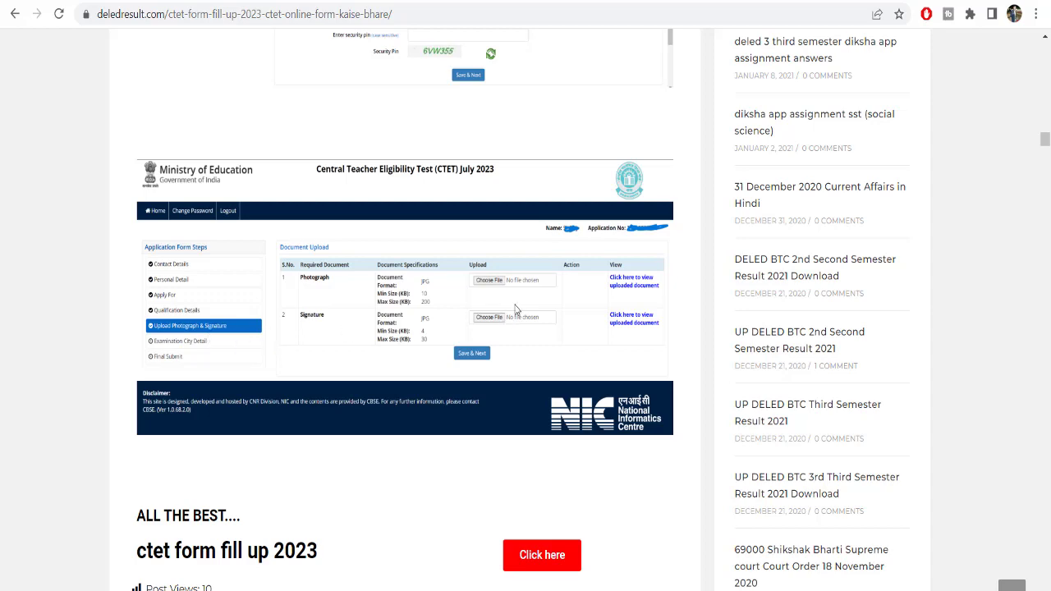
scroll(549, 322, down, 2)
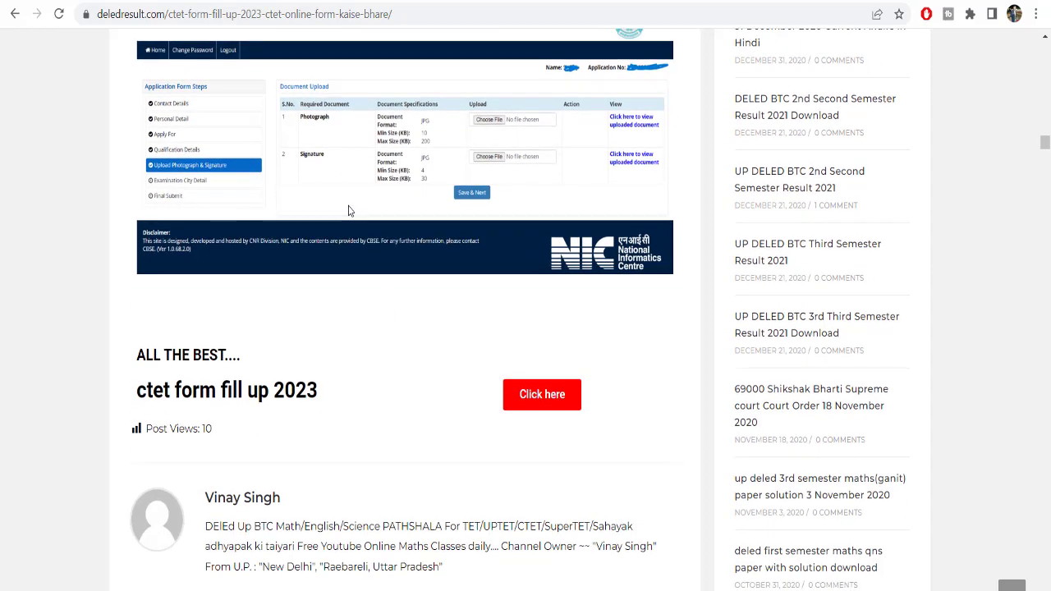
scroll(301, 247, up, 1)
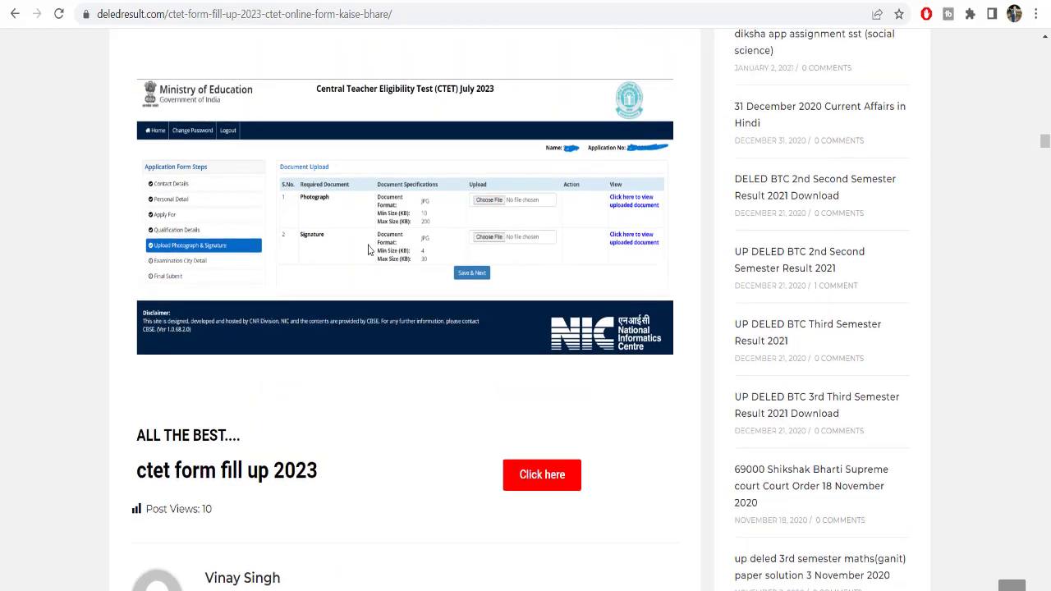
scroll(371, 250, down, 3)
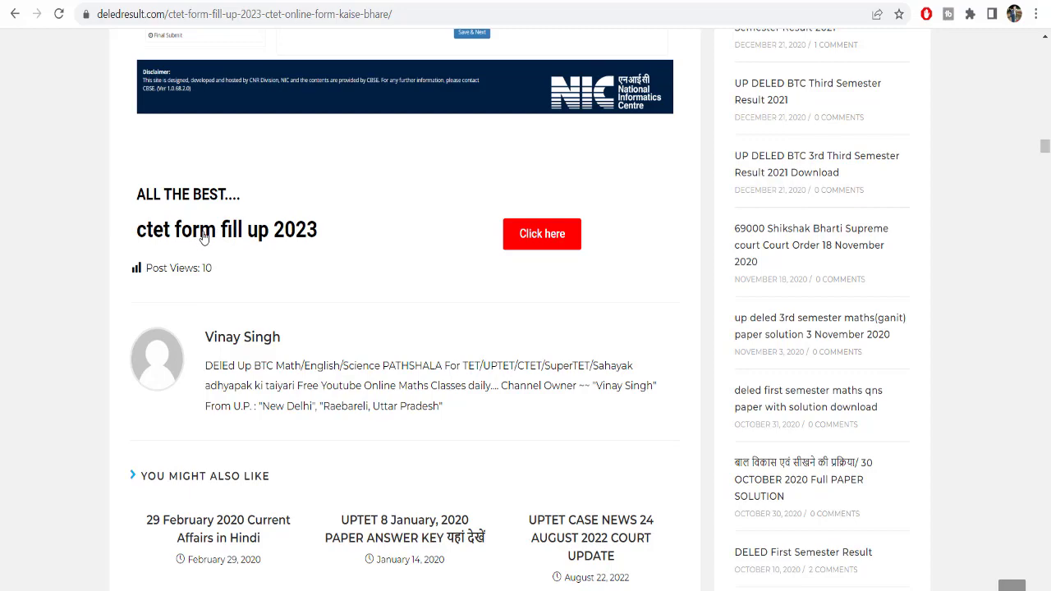
scroll(575, 220, up, 10)
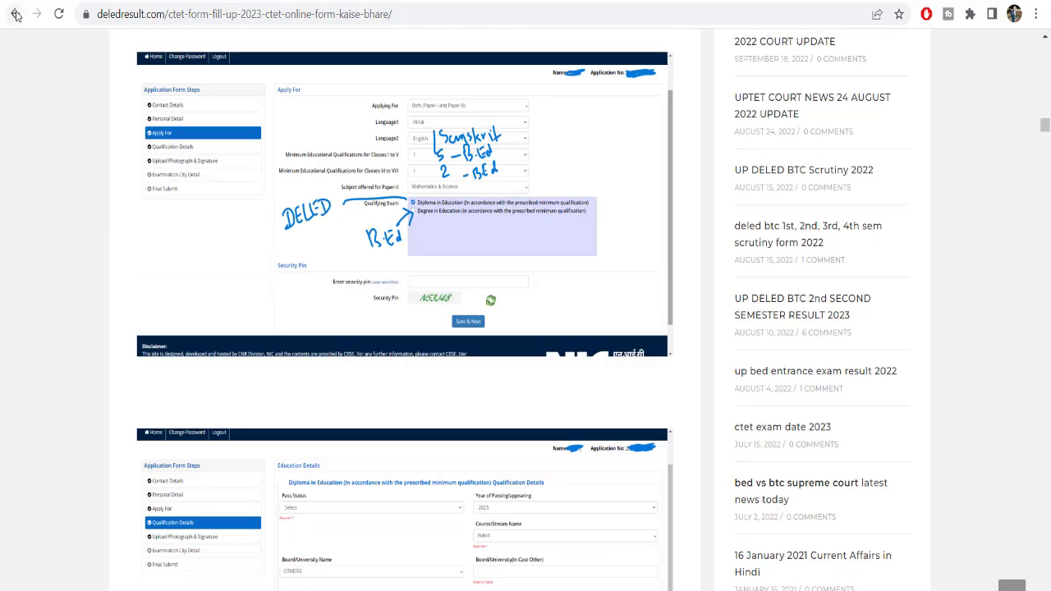
Return to the CTET registration 2023 links page and highlight the ctet JPG pic resize entry
click(15, 14)
scroll(181, 296, down, 2)
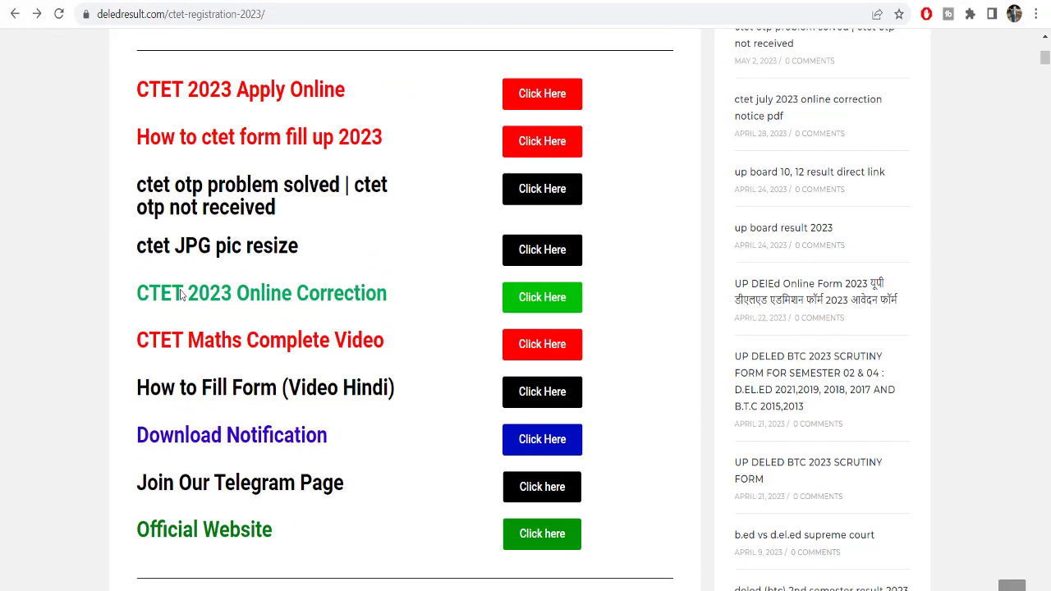
drag(137, 251, 291, 255)
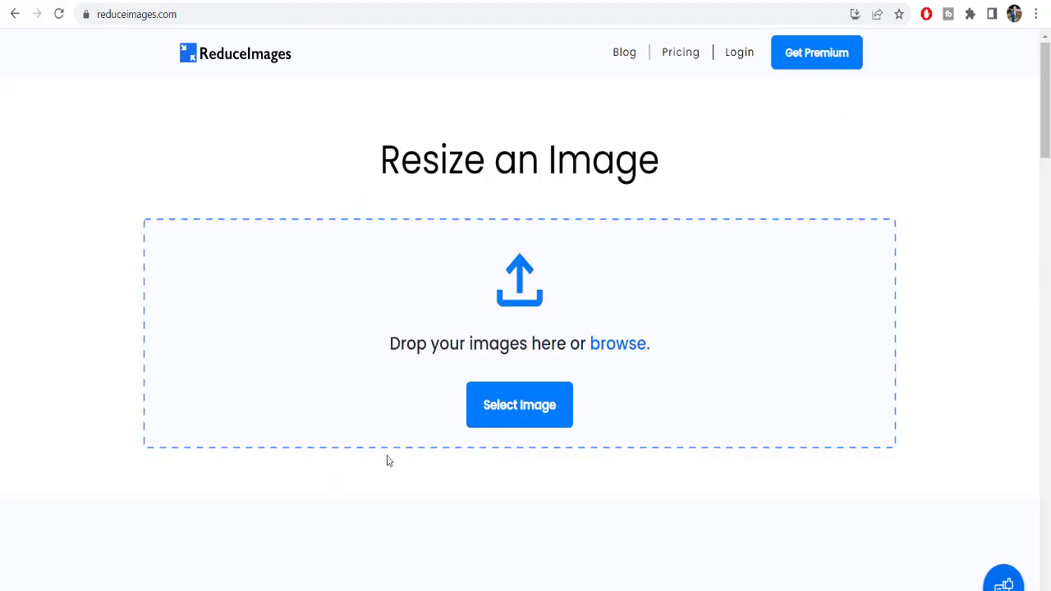
Load the second newspaper-clipping photo from Downloads into ReduceImages
click(519, 398)
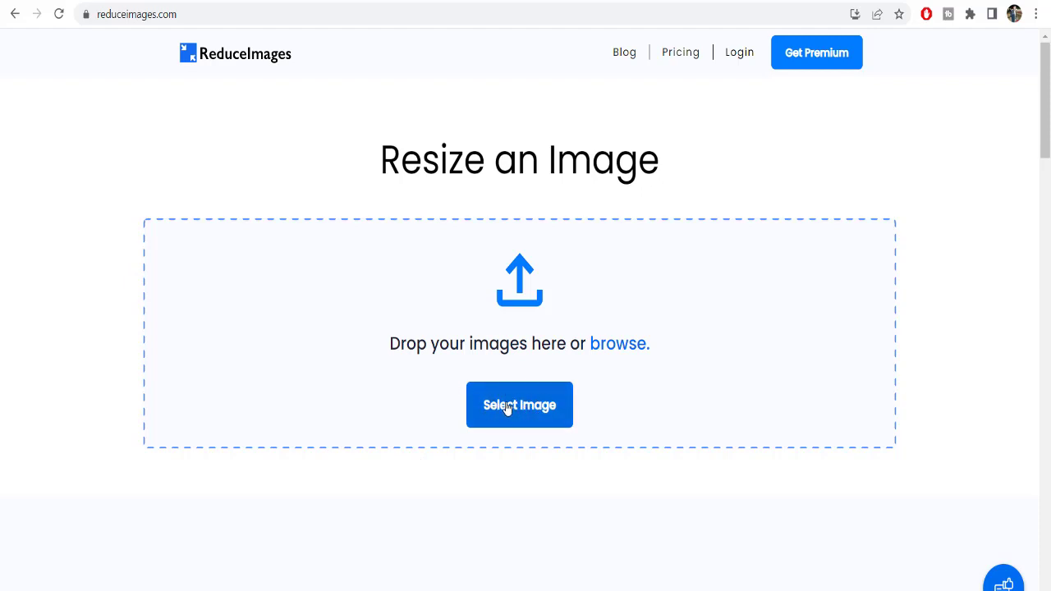
click(509, 405)
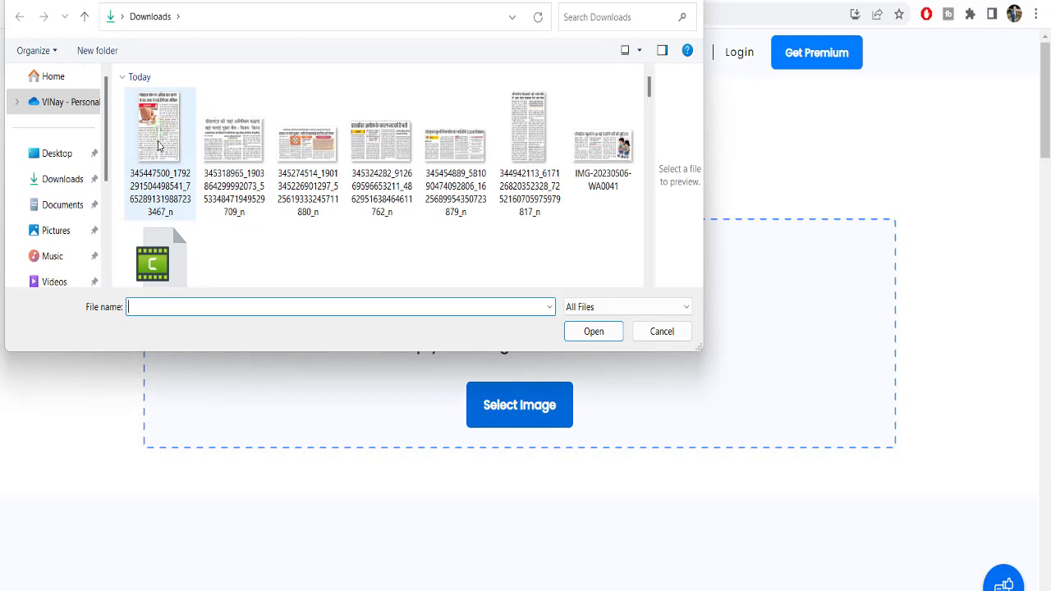
double_click(247, 141)
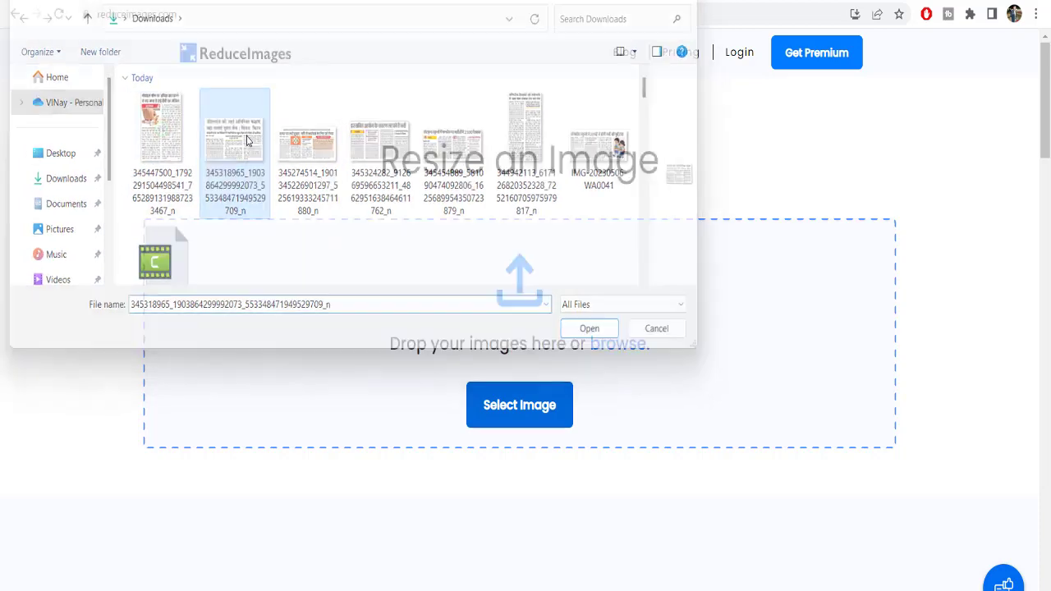
scroll(485, 422, down, 2)
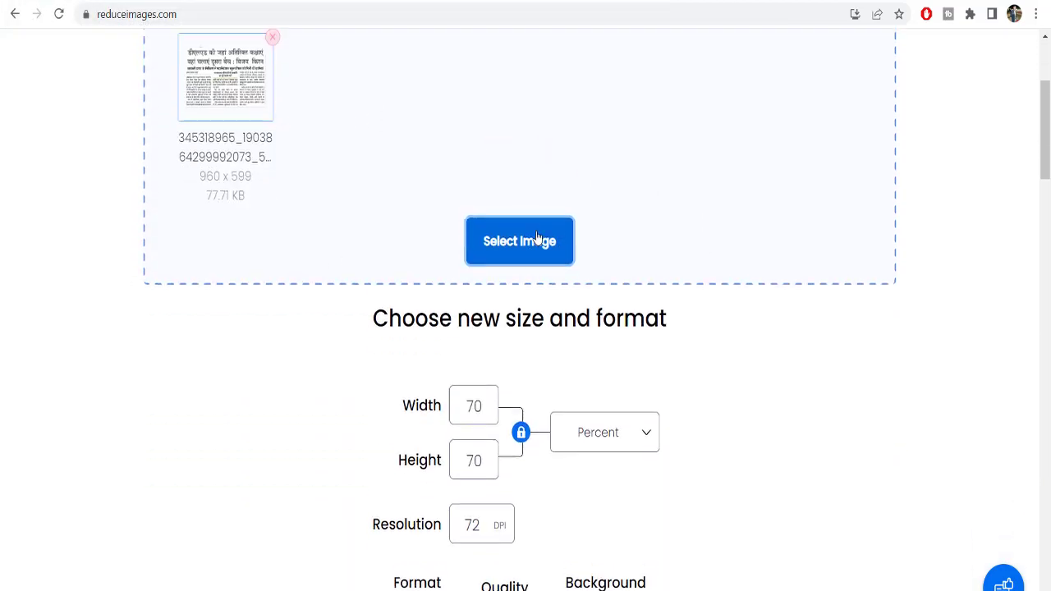
scroll(526, 382, up, 2)
scroll(531, 380, down, 8)
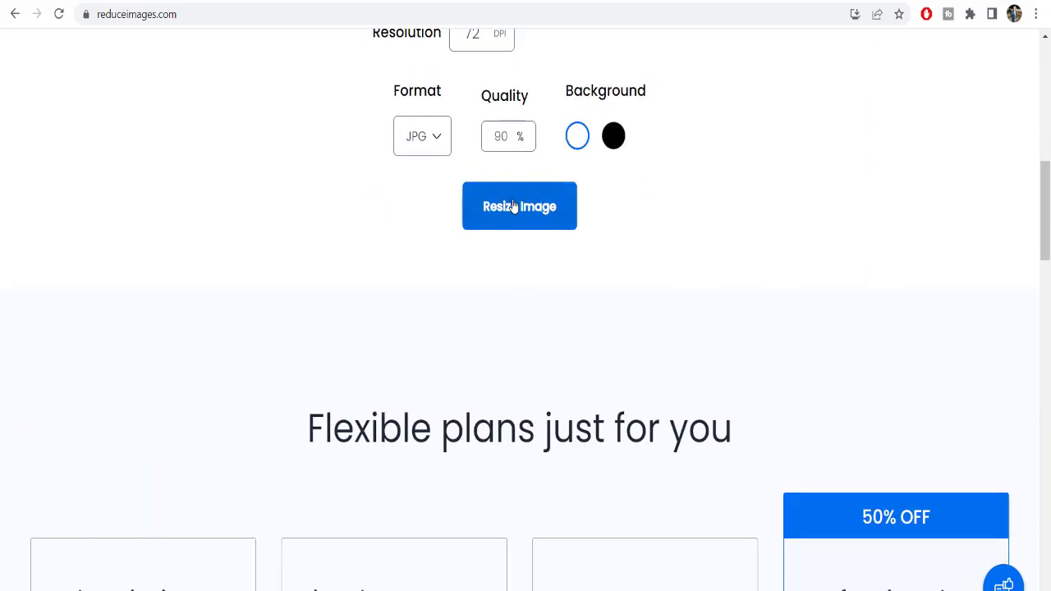
Resize it to a 70% JPG at 90% quality and download the 97.9 KB result
click(514, 206)
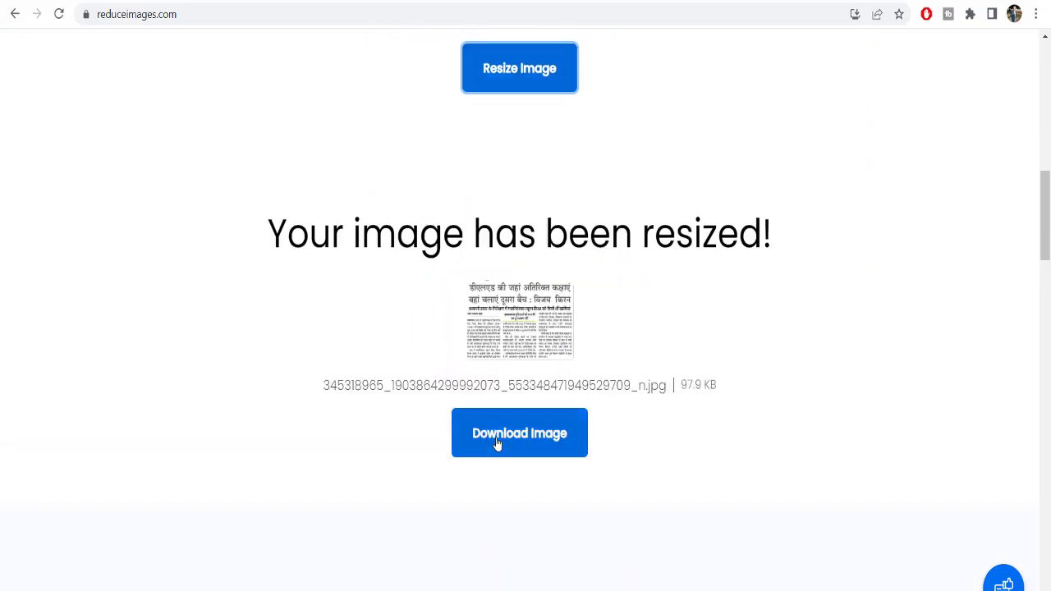
click(496, 444)
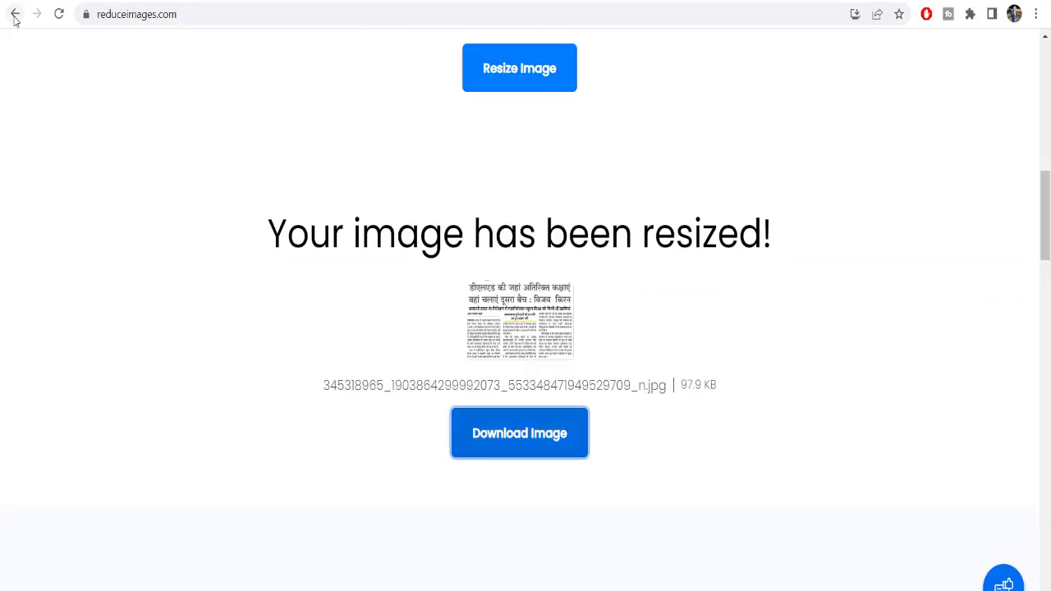
click(15, 14)
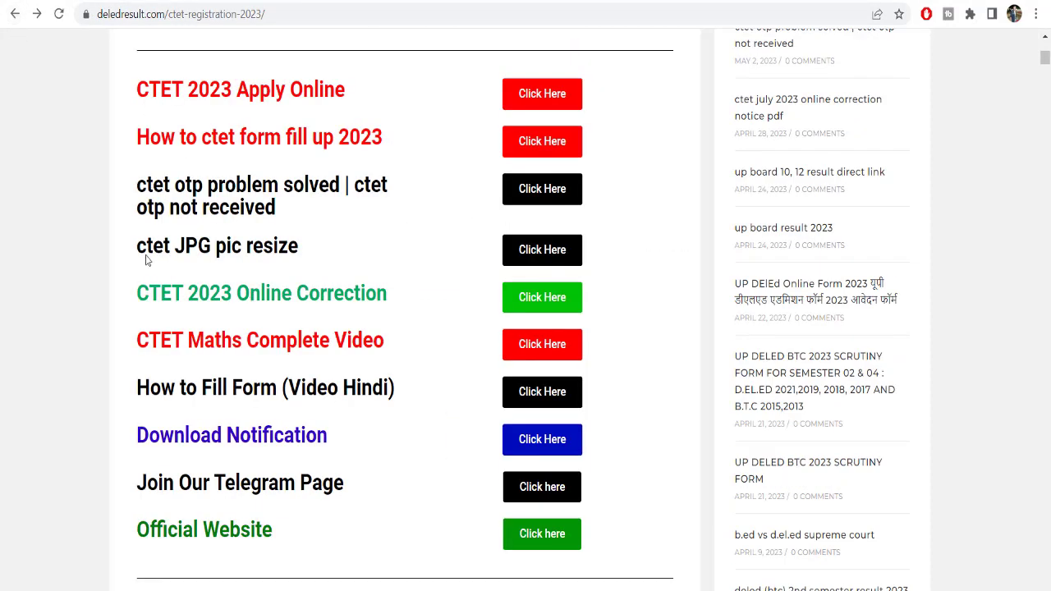
Scroll up to the ctet registration 2023 title and highlight the notification's closing date
drag(141, 244, 305, 245)
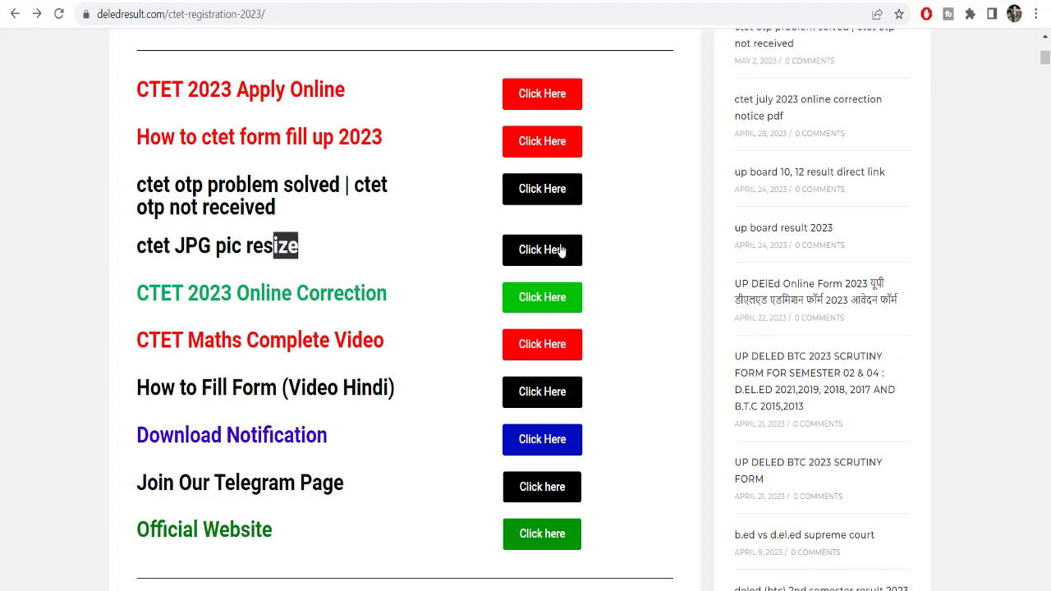
scroll(564, 251, up, 3)
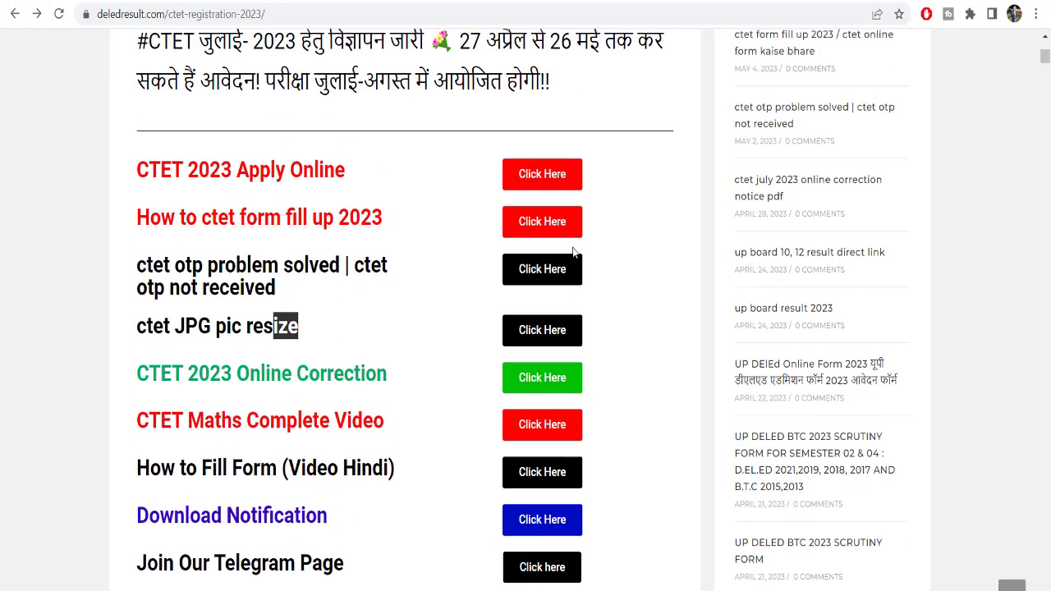
drag(545, 202, 605, 202)
click(634, 202)
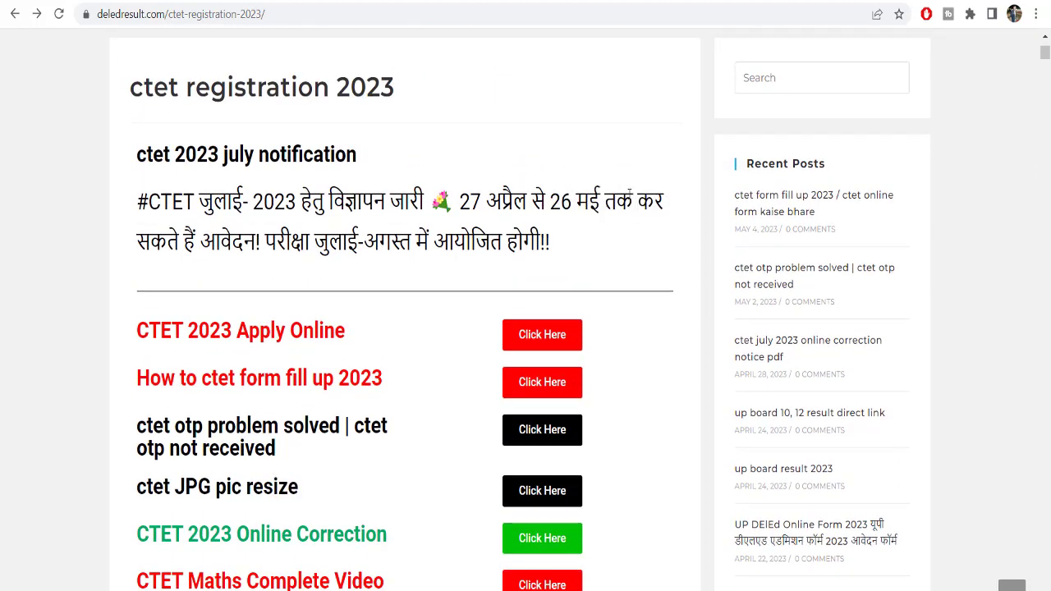
Highlight phrases in the Hindi notification, including the July exam month
drag(140, 242, 260, 241)
drag(363, 241, 538, 242)
drag(361, 240, 315, 239)
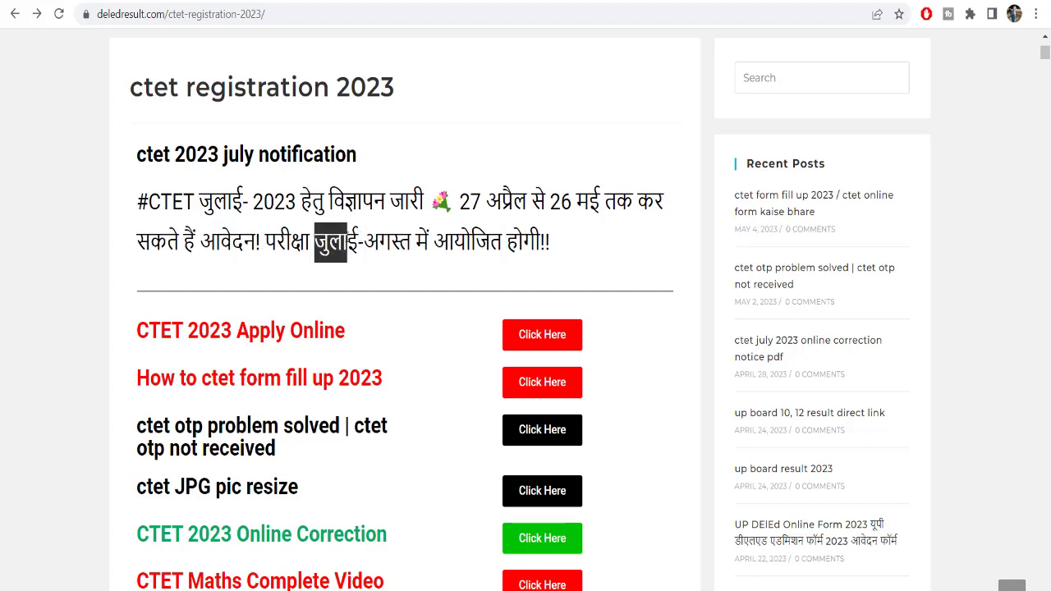
drag(428, 240, 540, 240)
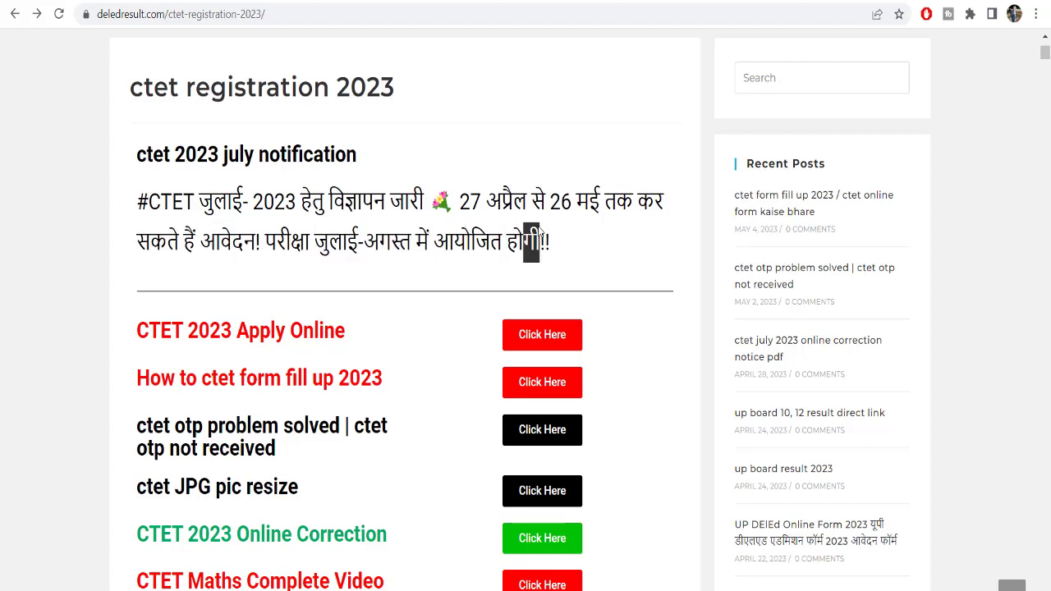